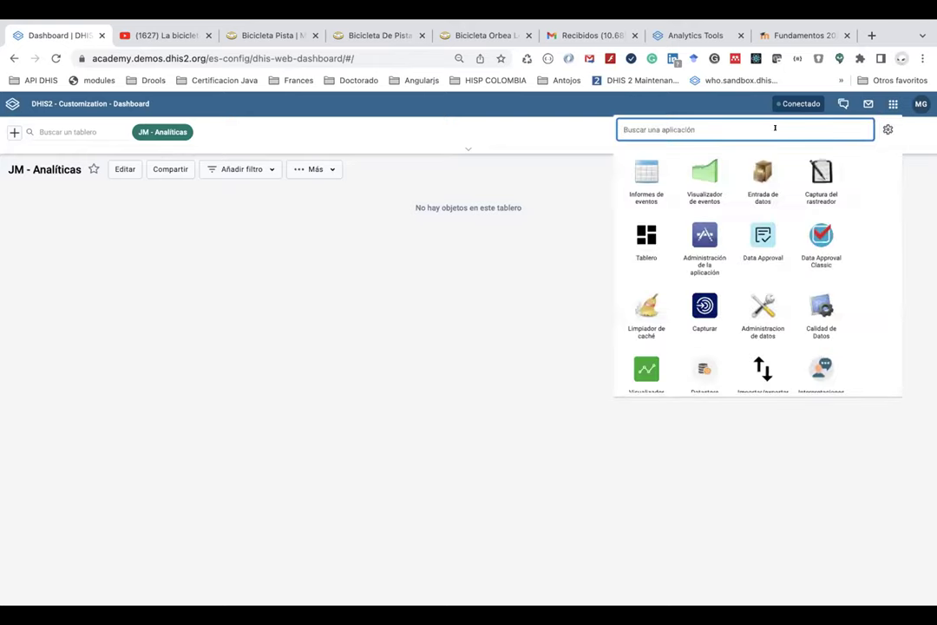
Find and open the Mantenimiento app, and show its Indicadores section.
text(in)
key(BackSpace)
key(BackSpace)
text(ma)
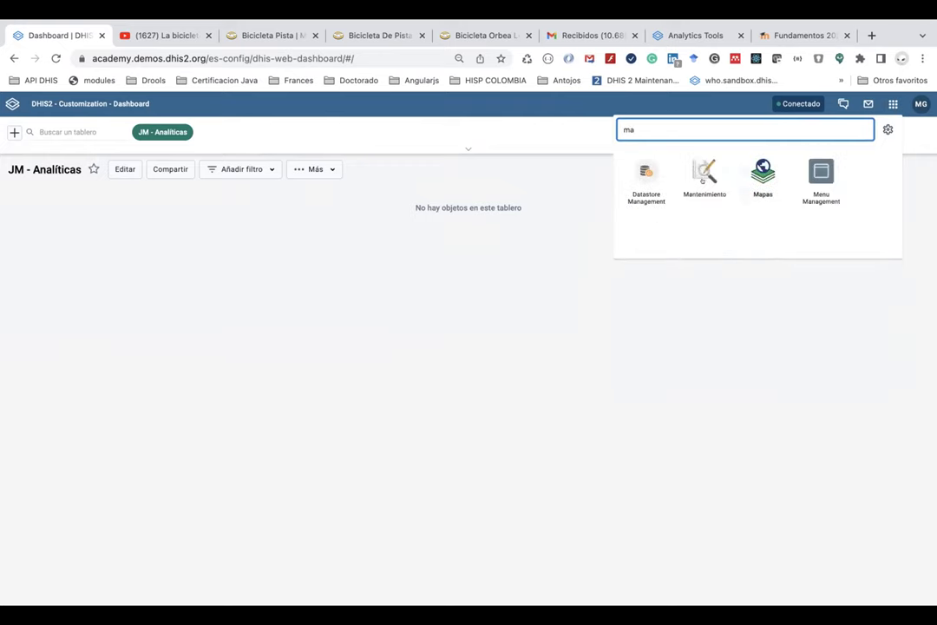
click(703, 178)
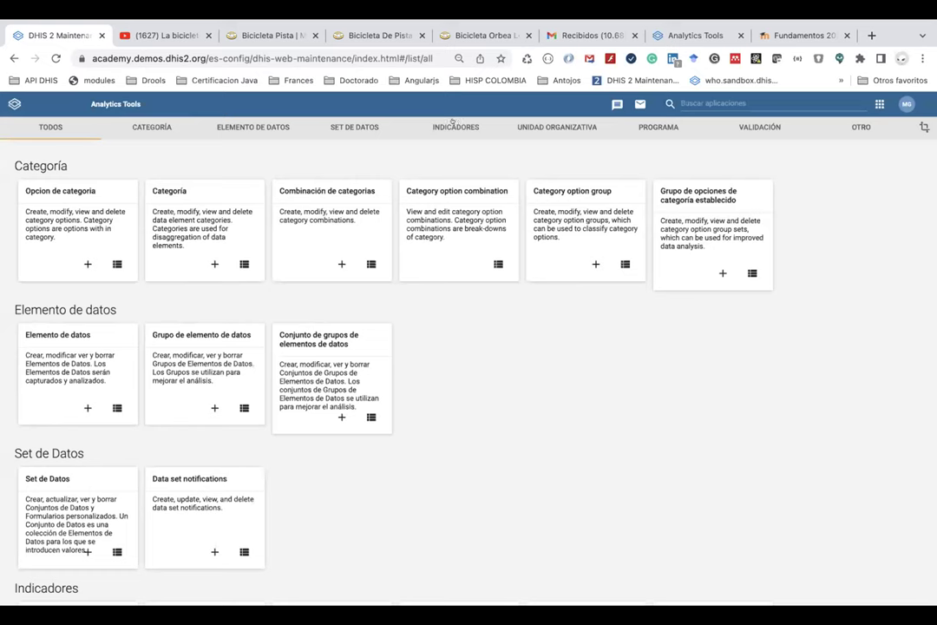
click(453, 124)
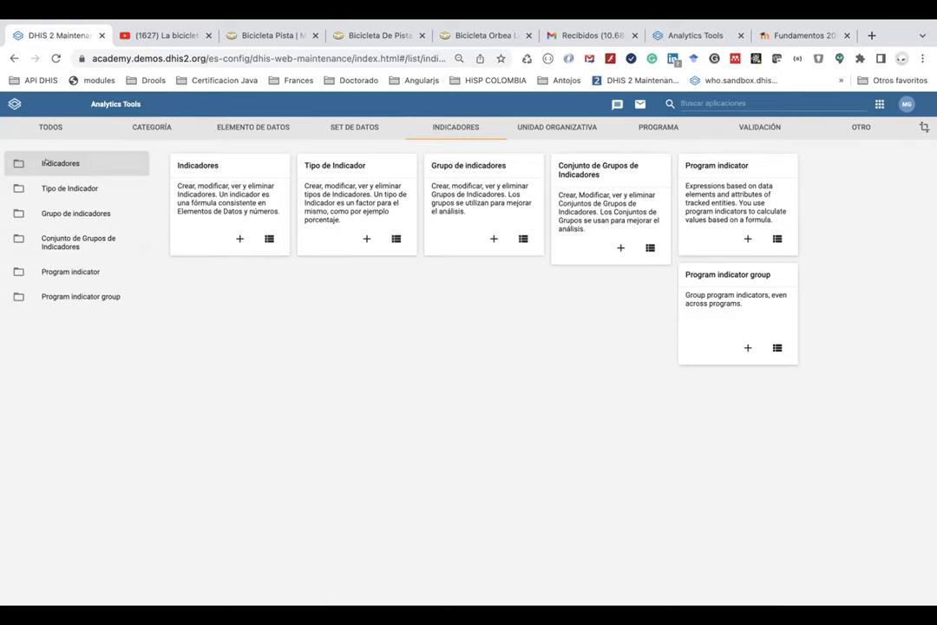
Look through the lists of indicator types, indicator groups, group sets, program indicators, program indicator groups and indicators.
click(66, 184)
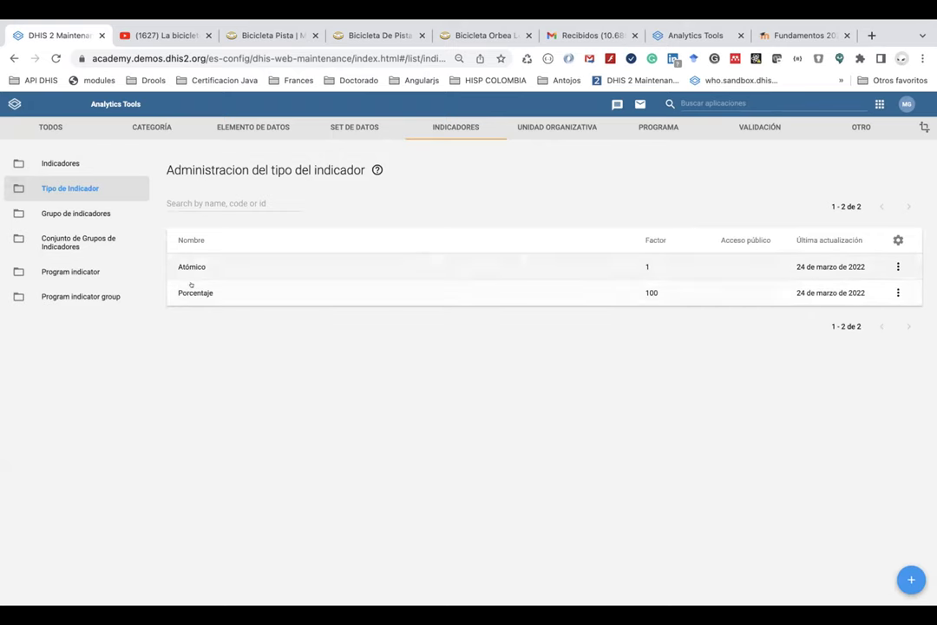
click(87, 213)
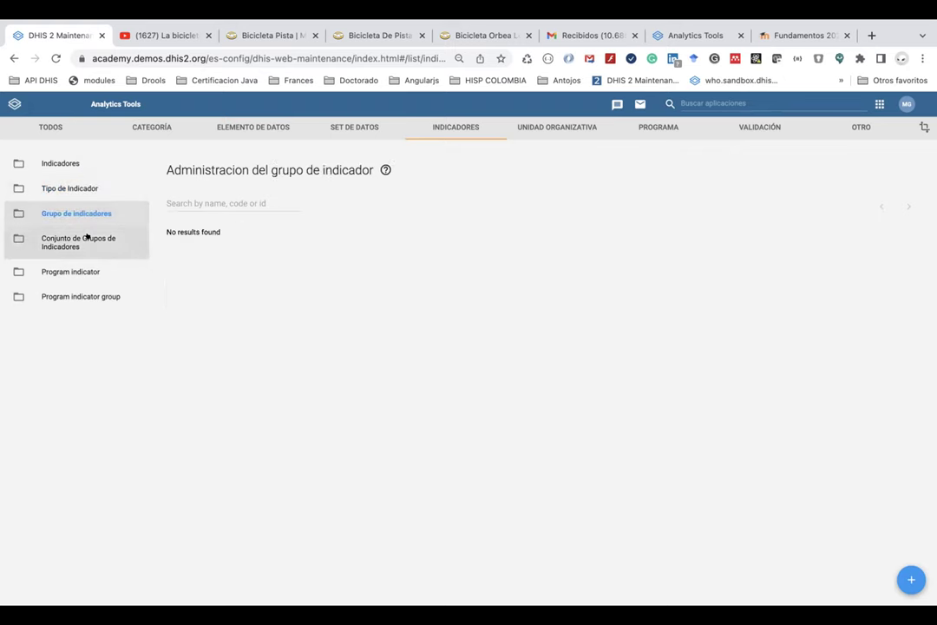
click(86, 238)
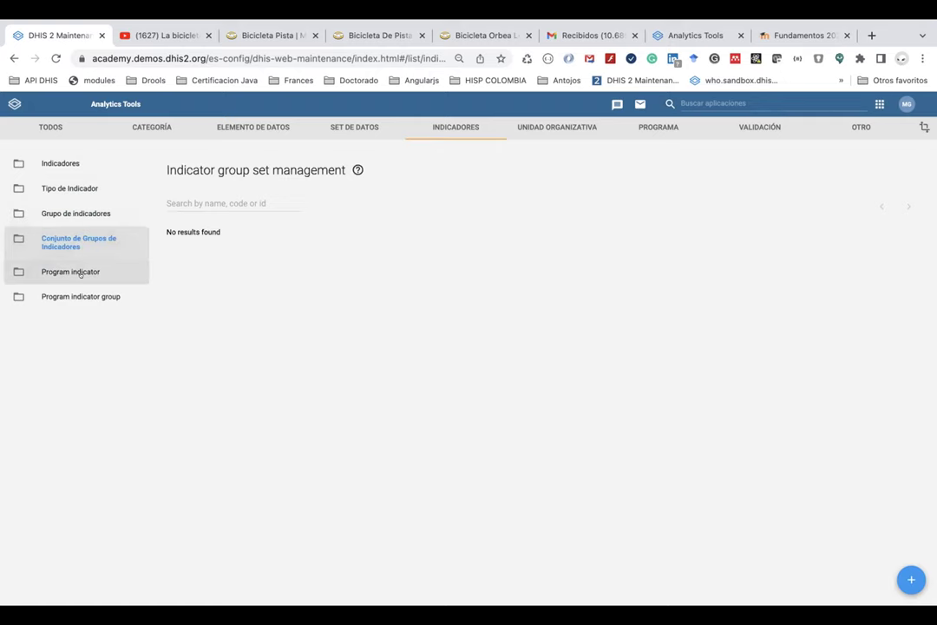
click(80, 272)
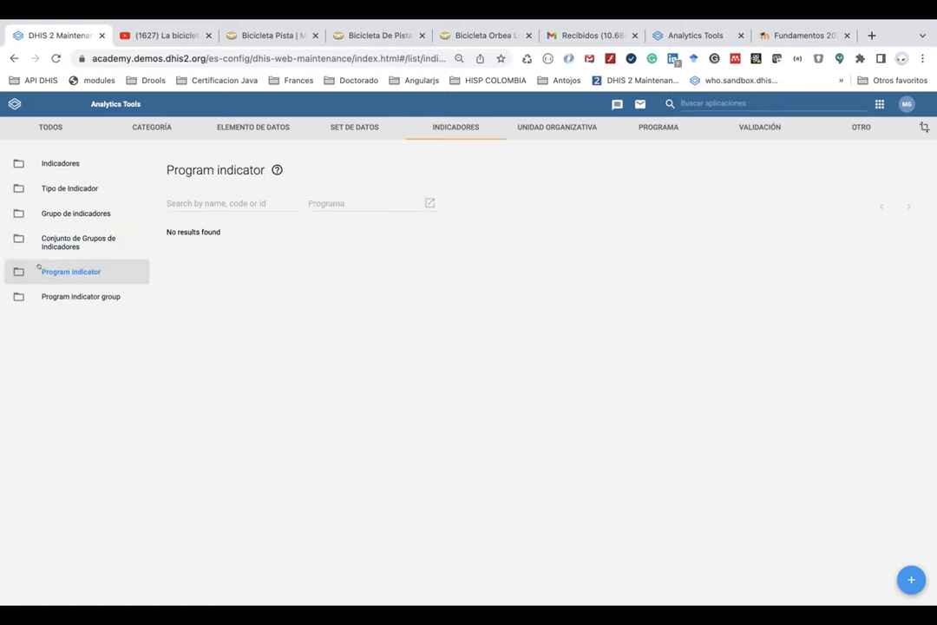
click(81, 297)
click(55, 161)
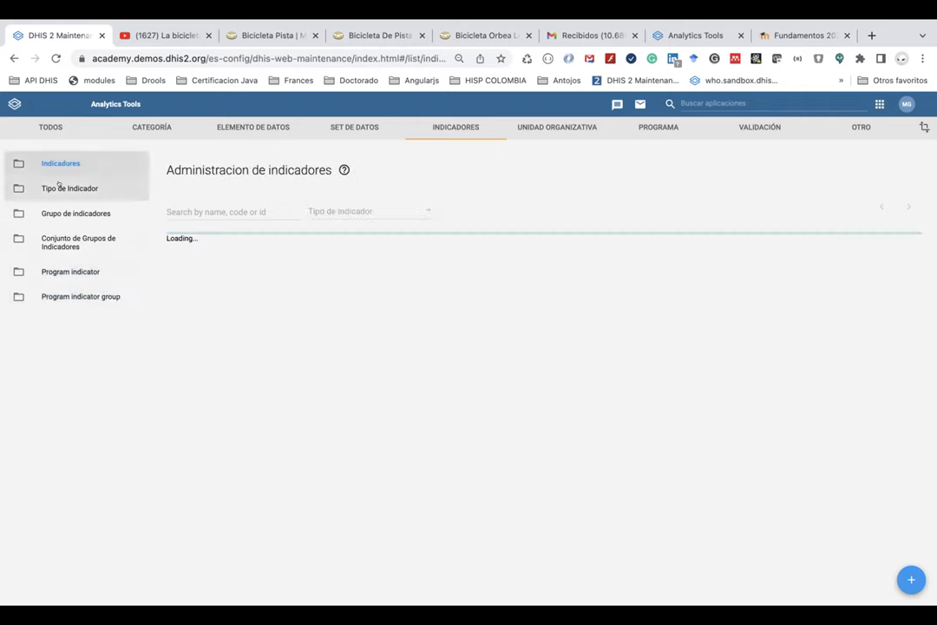
Inspect the definitions of the Atómico and Porcentaje indicator types, leaving each without saving.
click(58, 185)
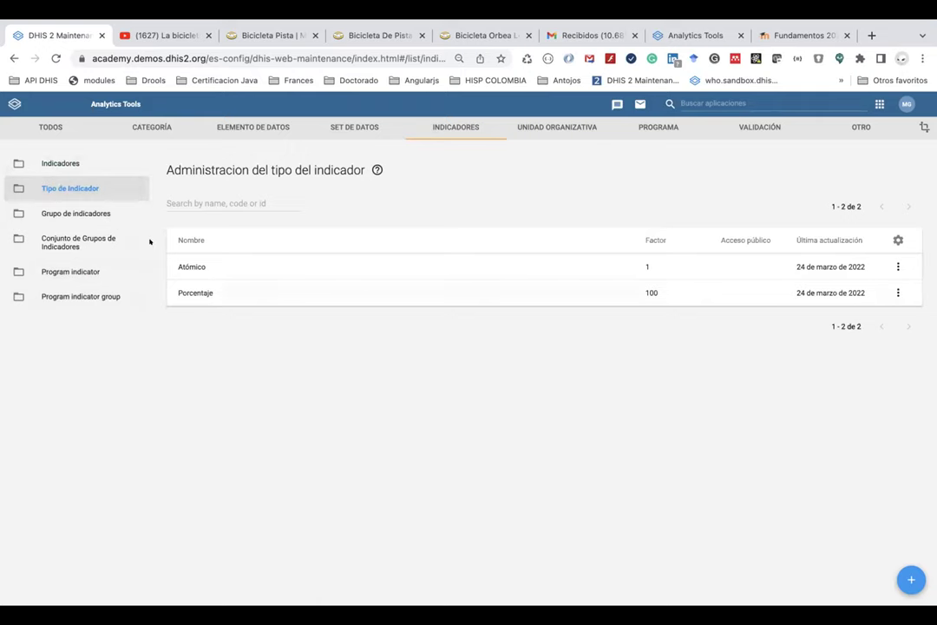
click(182, 265)
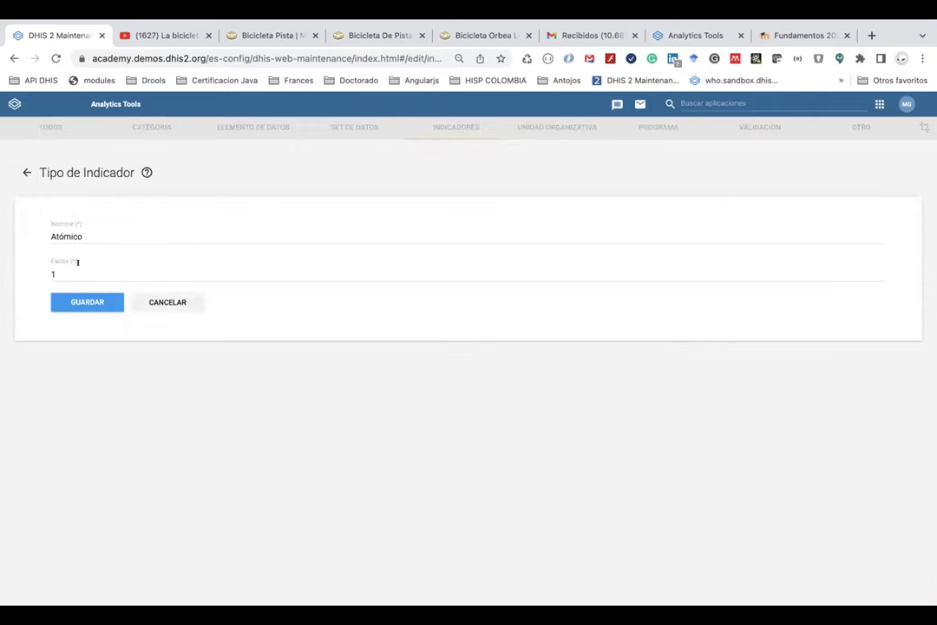
click(155, 302)
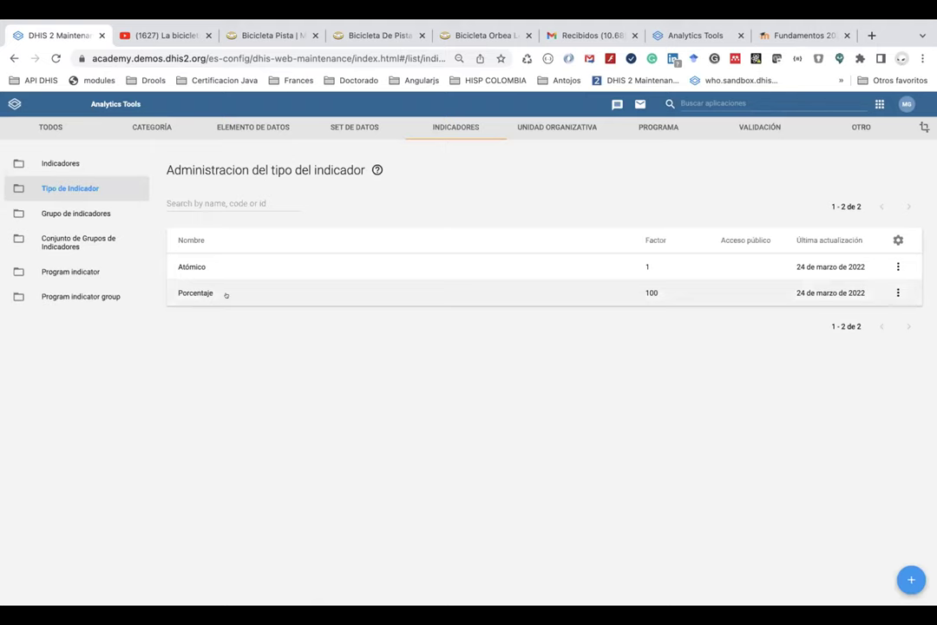
click(225, 295)
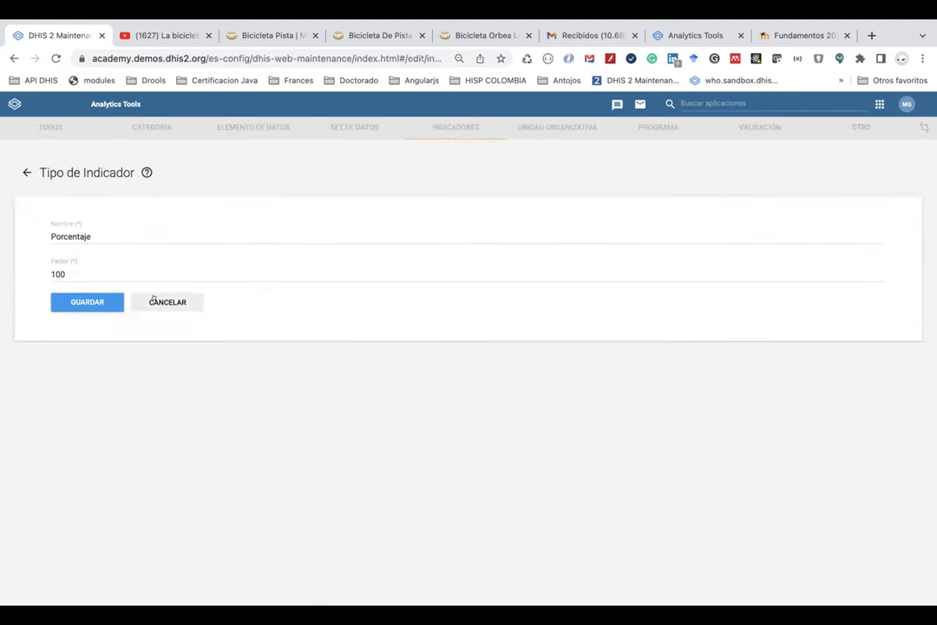
click(154, 302)
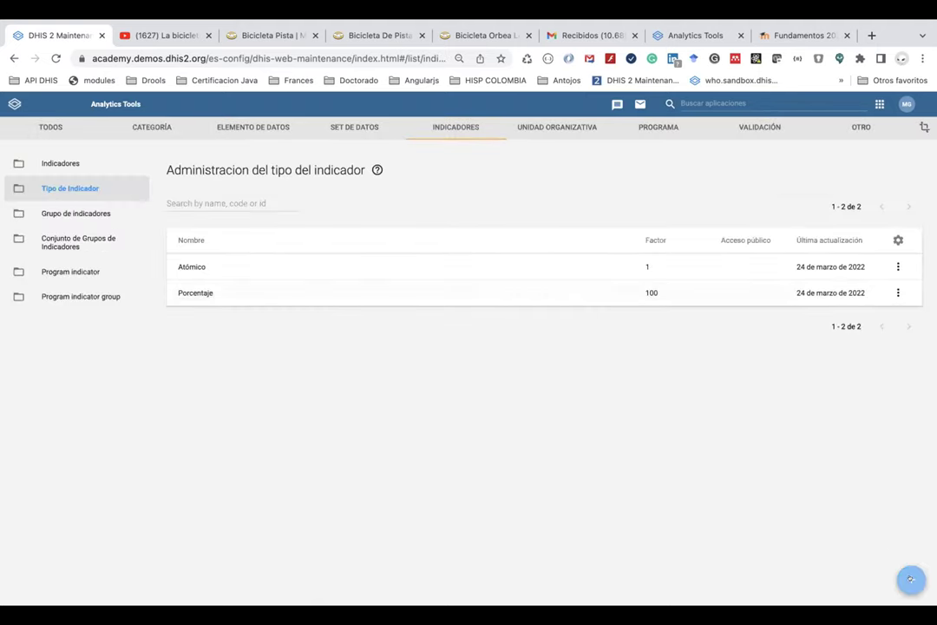
Create and save an indicator type named "Por 1000" with a factor of 1000.
click(911, 579)
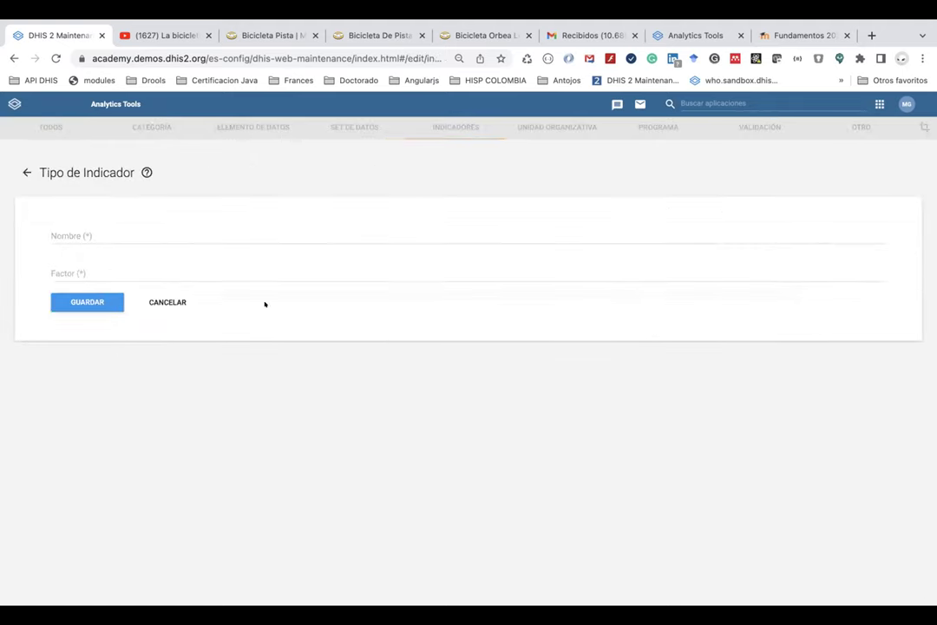
click(137, 224)
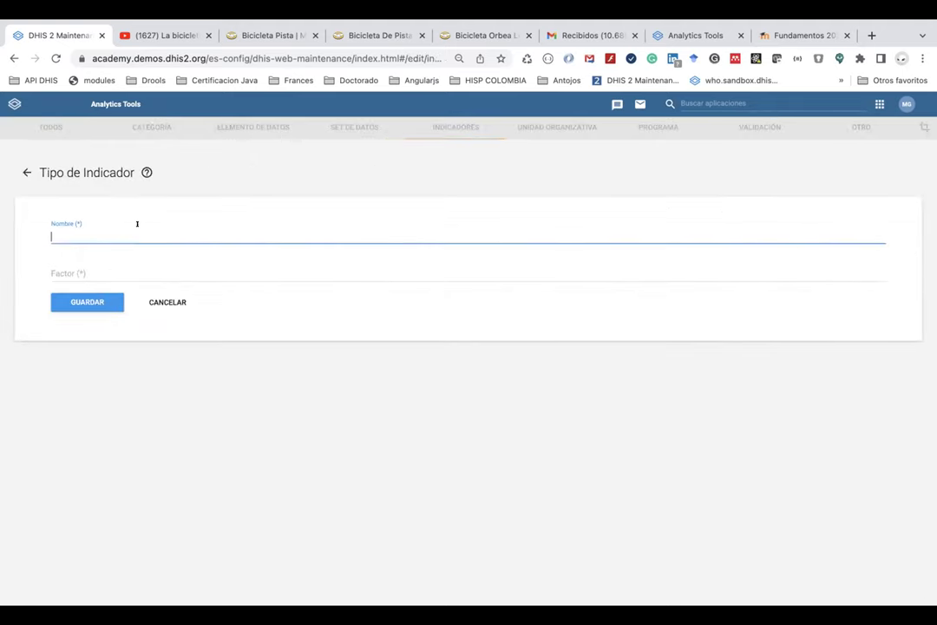
text(x)
key(BackSpace)
text(P)
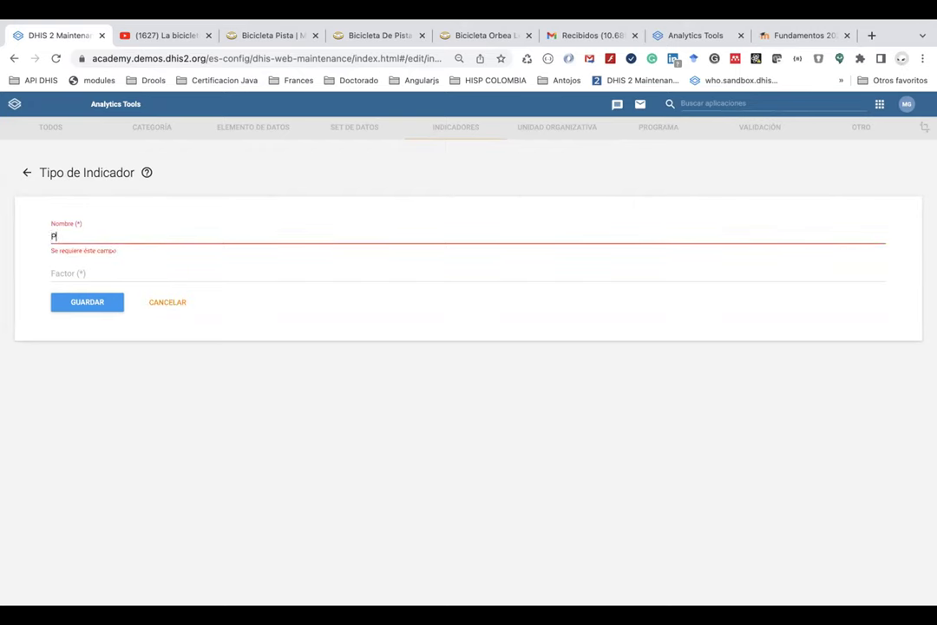
text(or 1000)
click(117, 273)
text(1000)
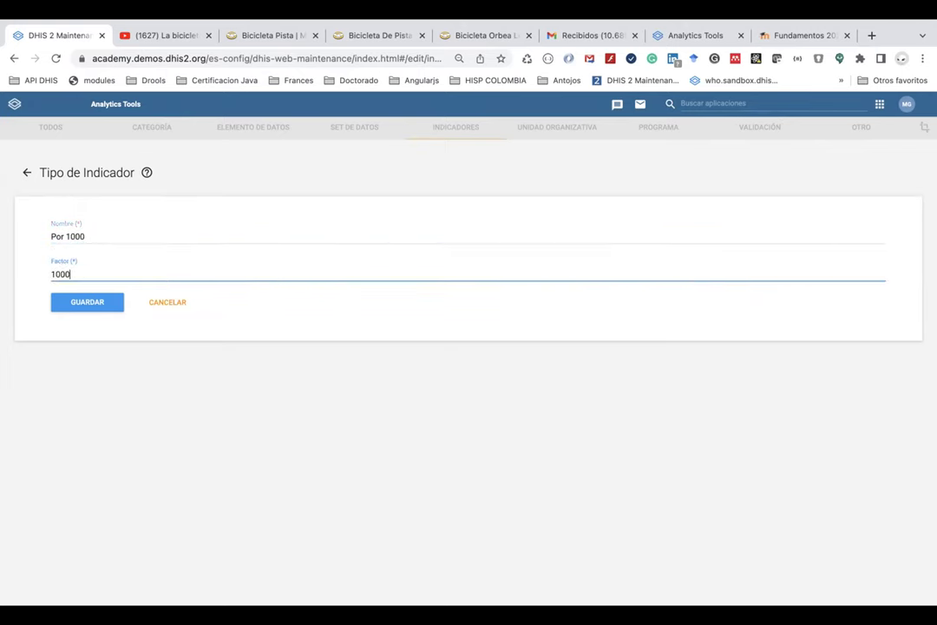
text(0)
key(BackSpace)
click(107, 303)
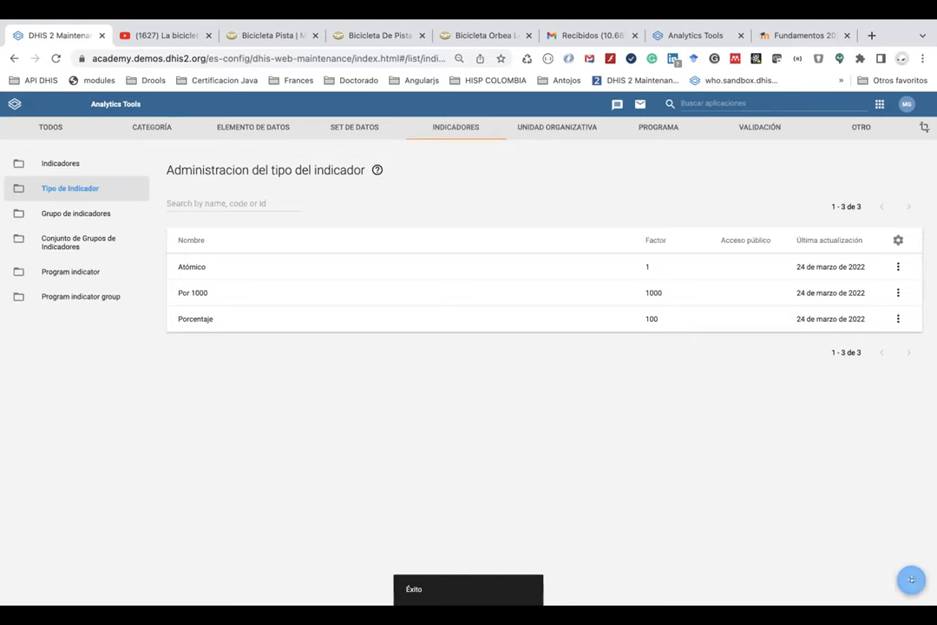
Create and save an indicator type named "Por 100.000" with a factor of 100000.
click(912, 580)
click(54, 232)
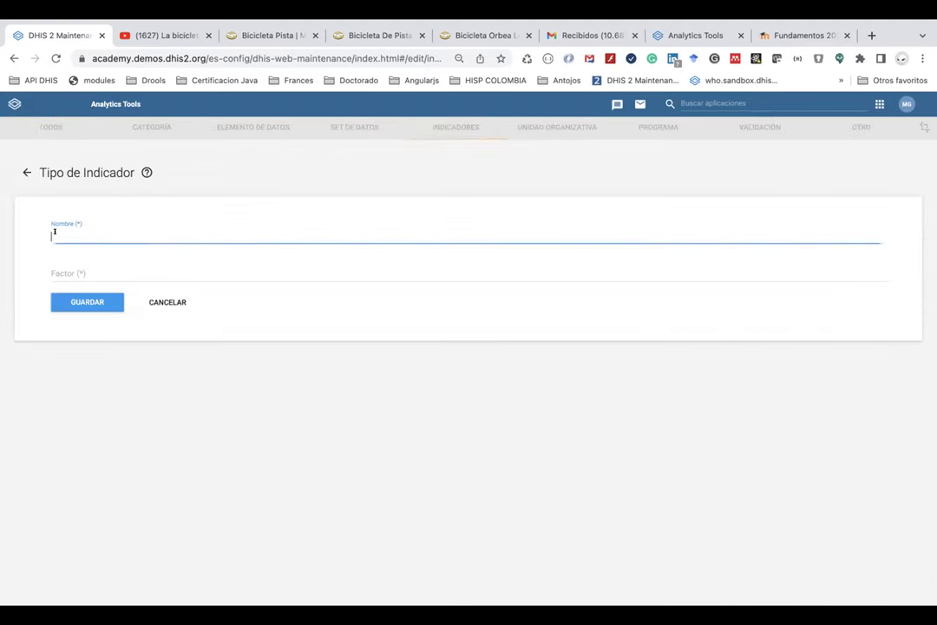
text(Por 1)
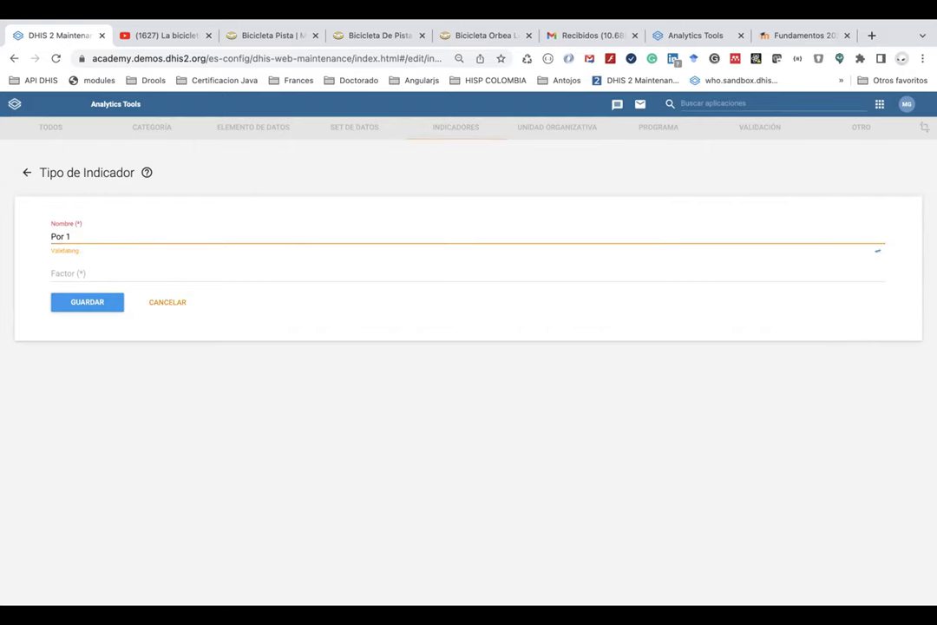
text(00.000)
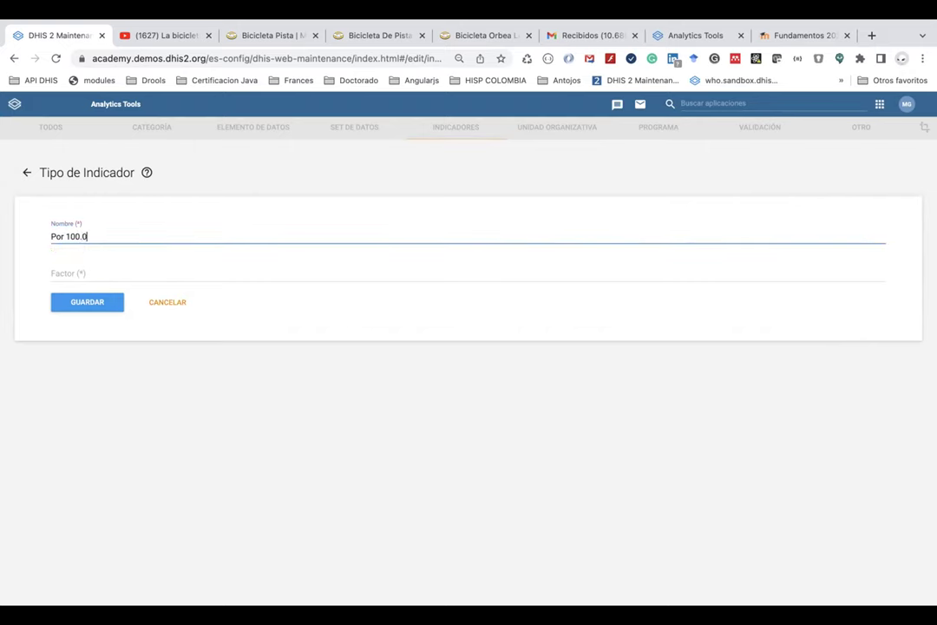
click(54, 269)
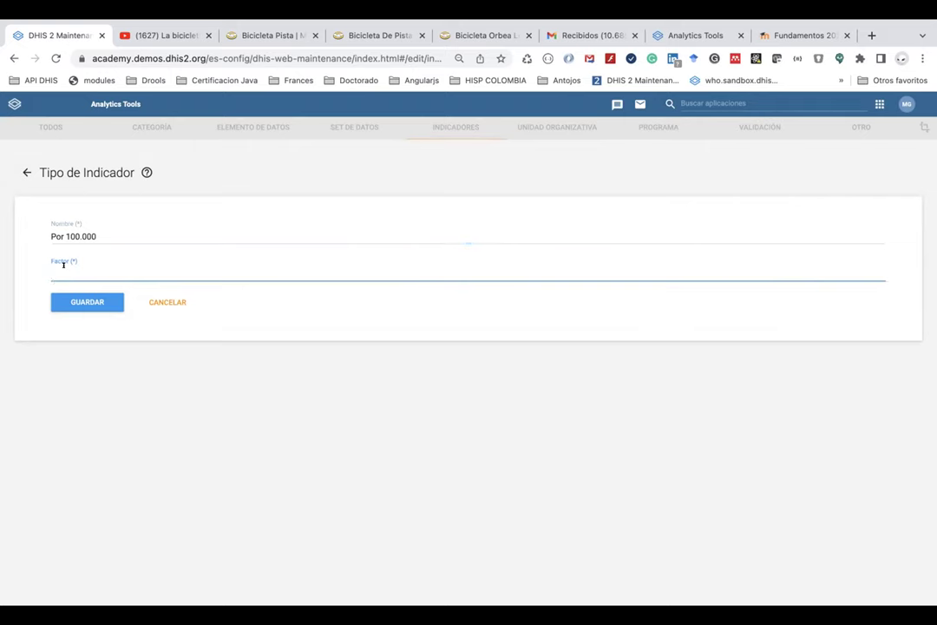
text(100000)
click(78, 299)
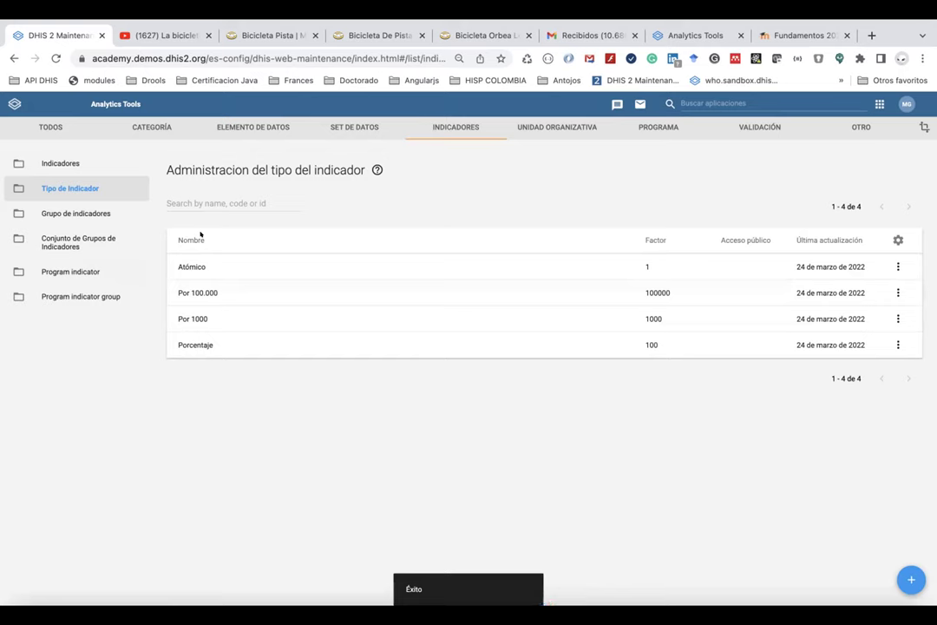
Open the indicator "JM - Porcentaje de vacunas Pfizer" and review its names, icon, decimals, indicator type options and legends.
click(100, 161)
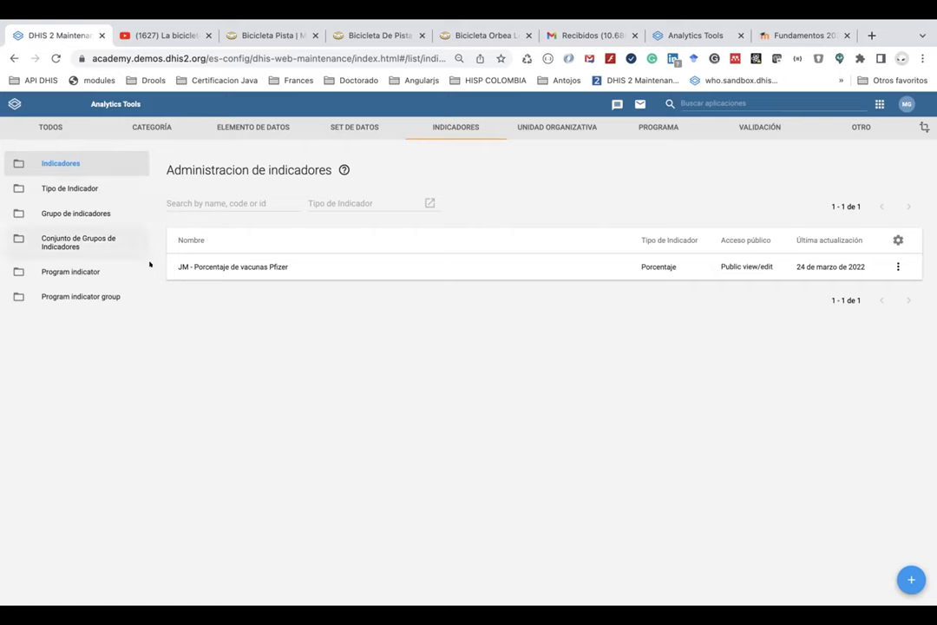
click(232, 266)
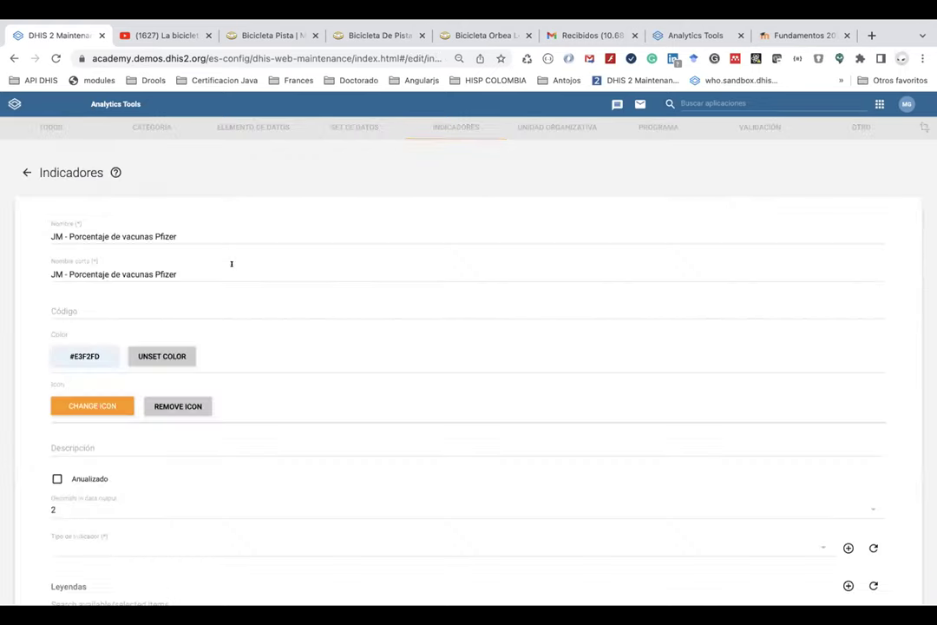
scroll(209, 277, down, 2)
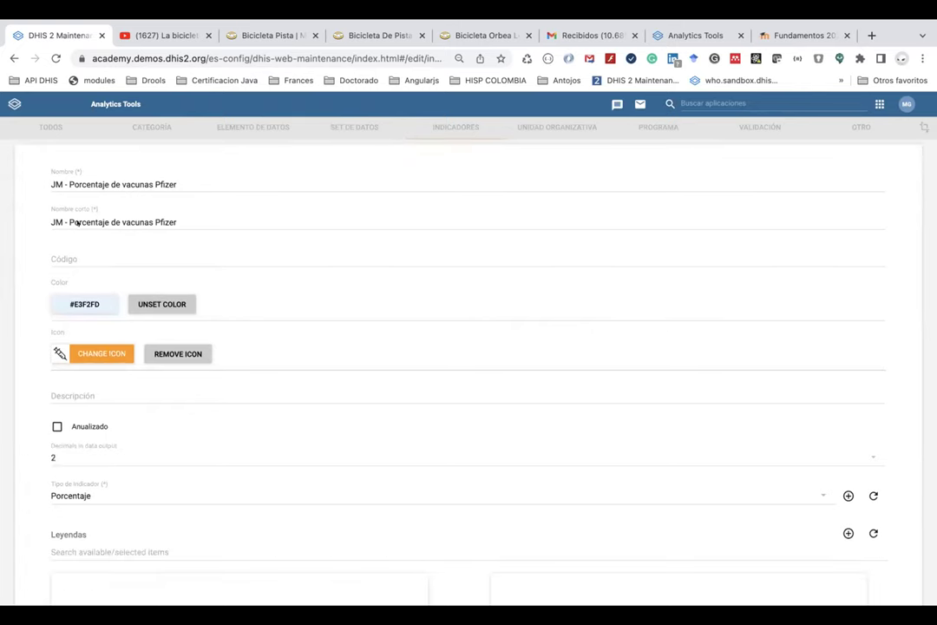
scroll(95, 269, down, 2)
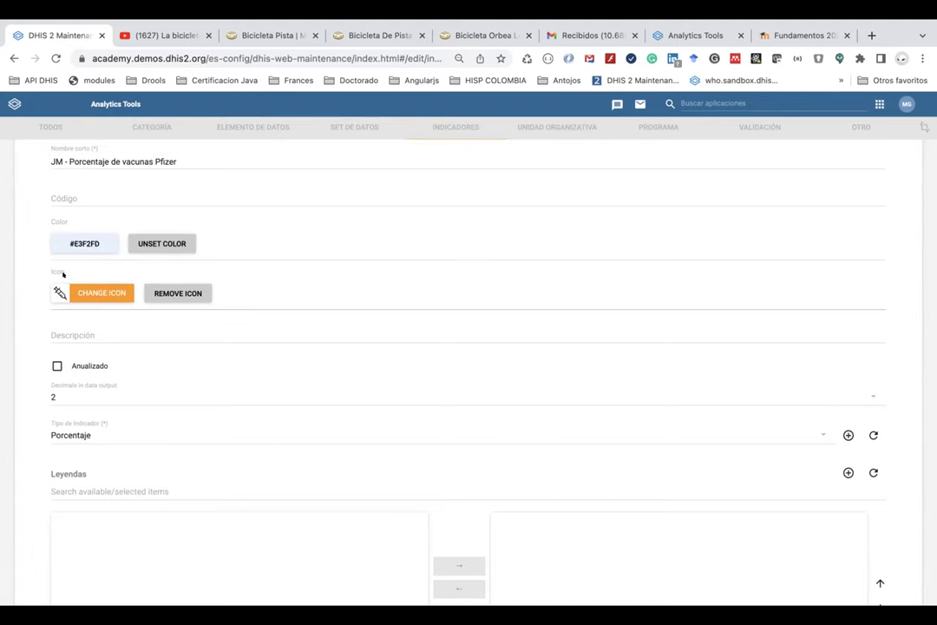
scroll(105, 367, down, 2)
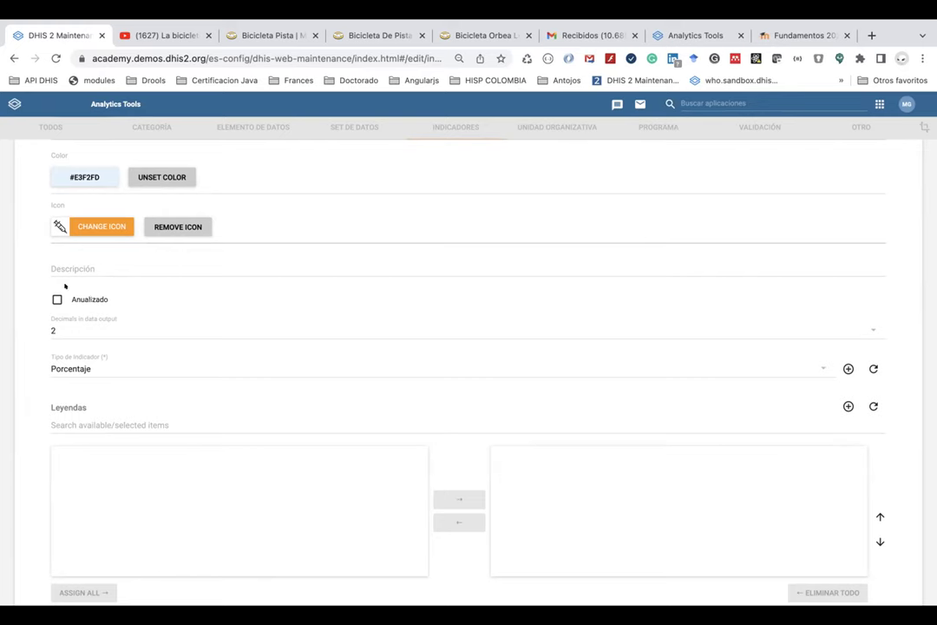
scroll(61, 331, down, 1)
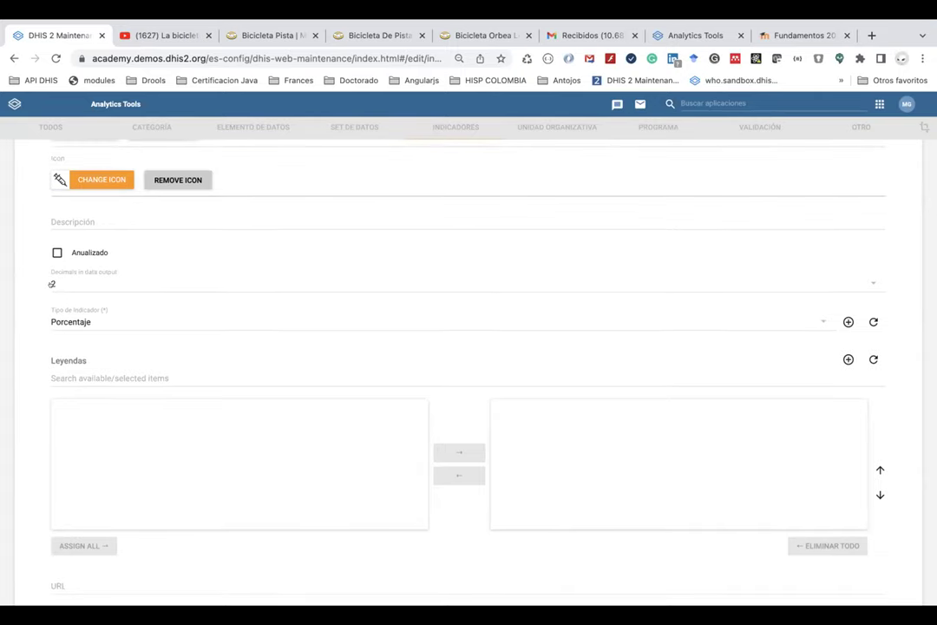
click(85, 323)
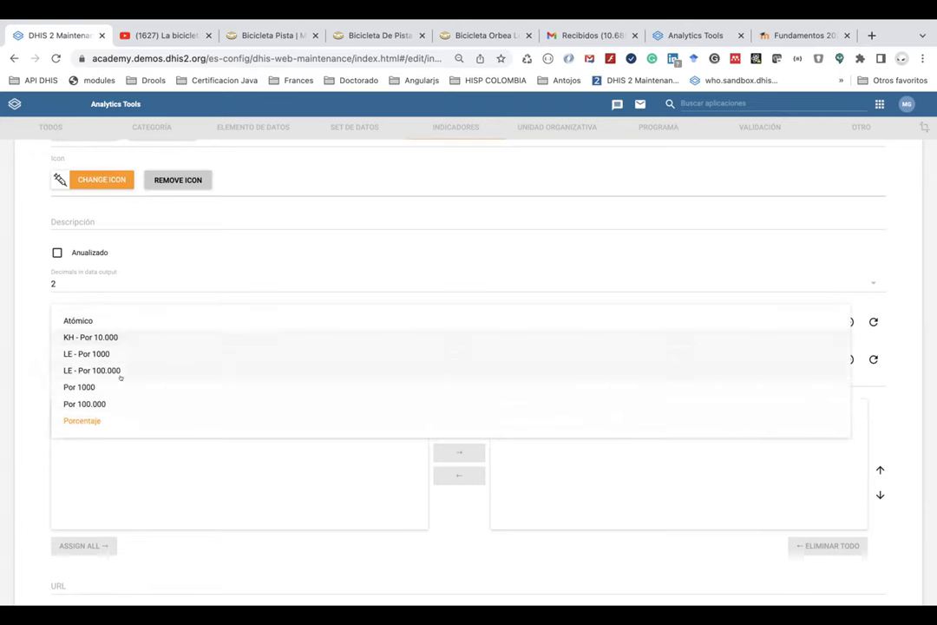
click(35, 296)
scroll(88, 389, down, 3)
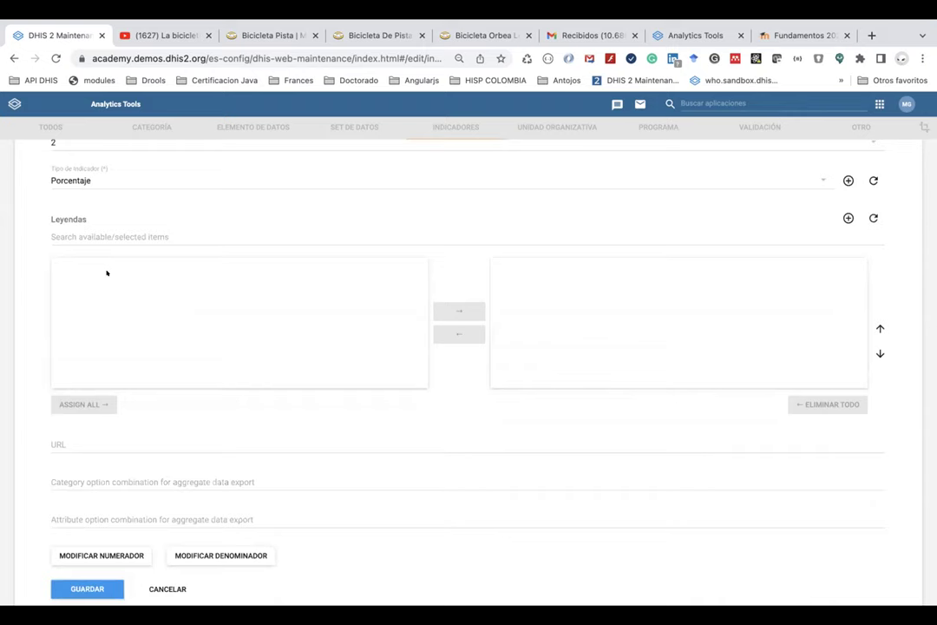
scroll(107, 273, down, 2)
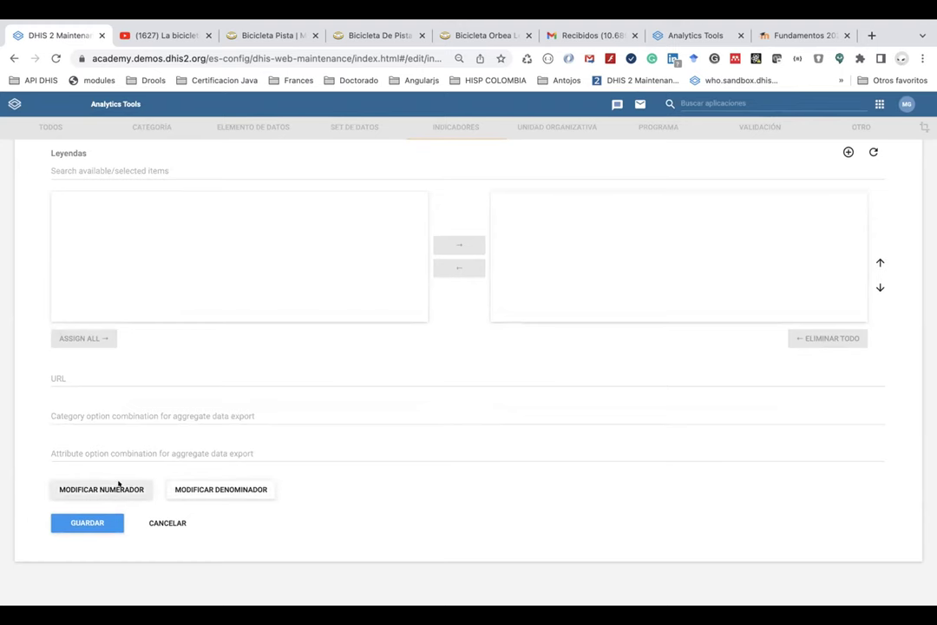
Examine the Pfizer indicator's numerator and denominator expressions, cancelling out of each without changes.
click(118, 488)
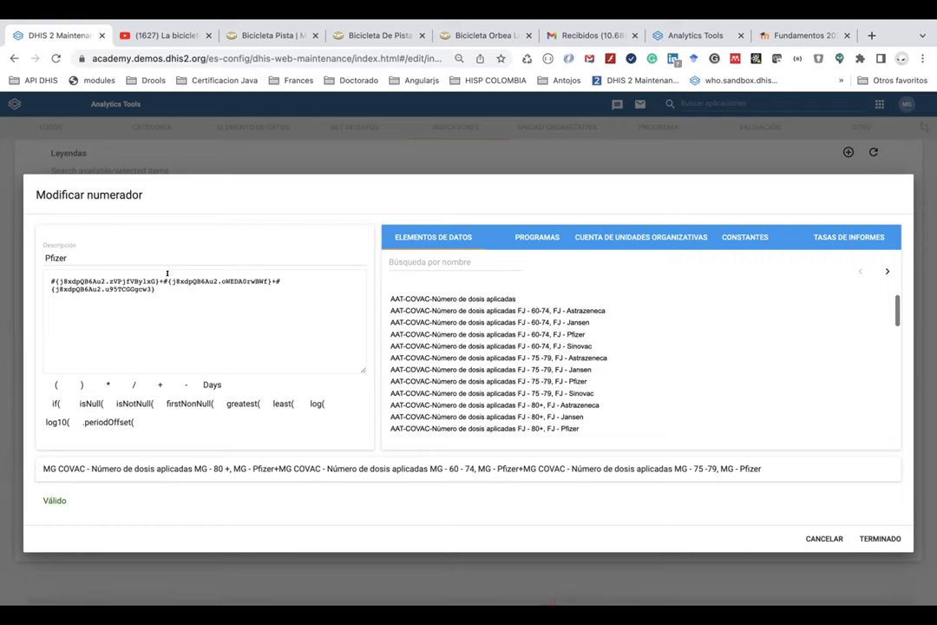
click(810, 537)
click(254, 484)
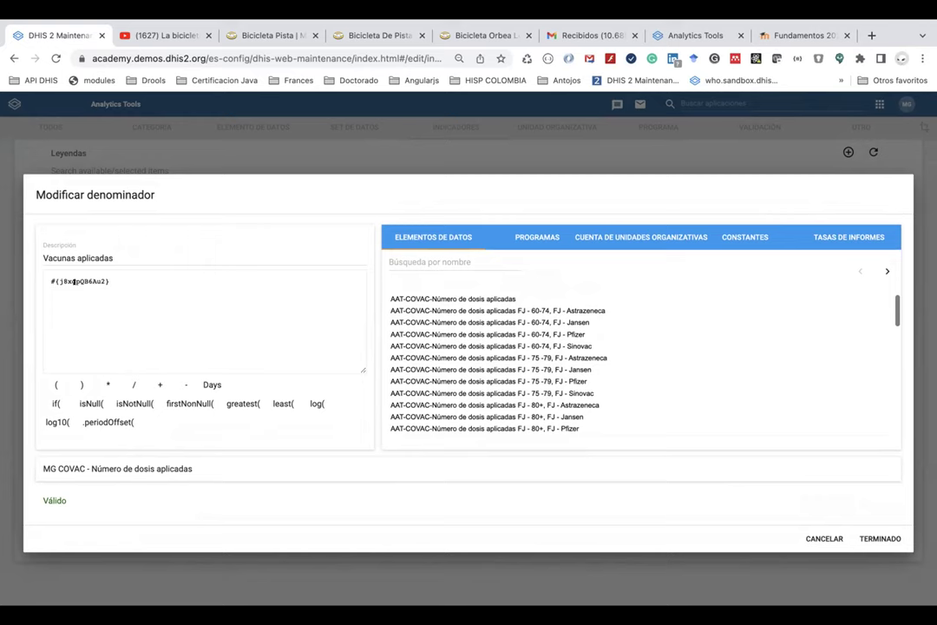
click(819, 538)
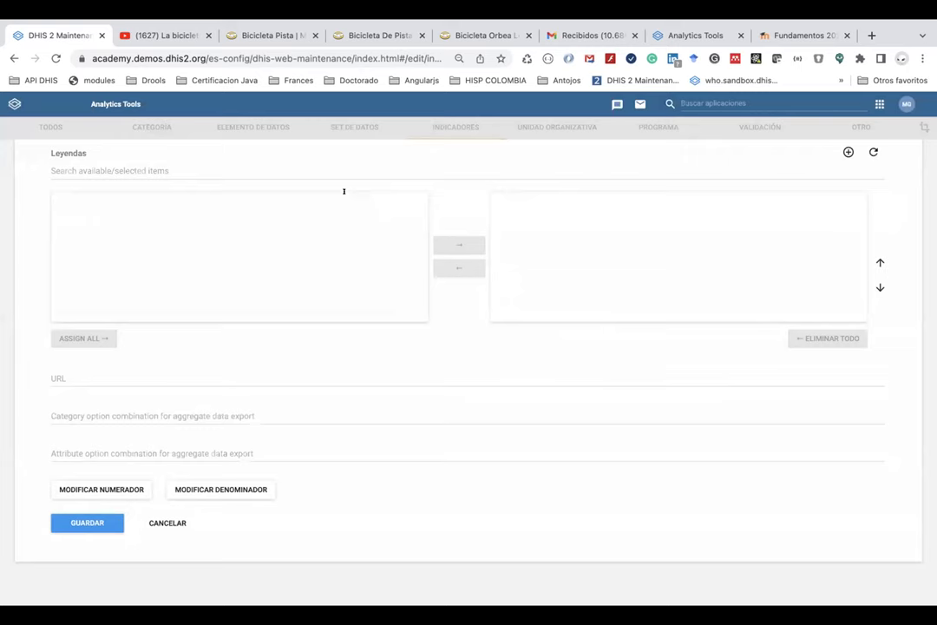
Leave the indicator without saving and open the data set "MG - Datos mensuales por programa de salud", filtering the data sets by MG.
click(161, 513)
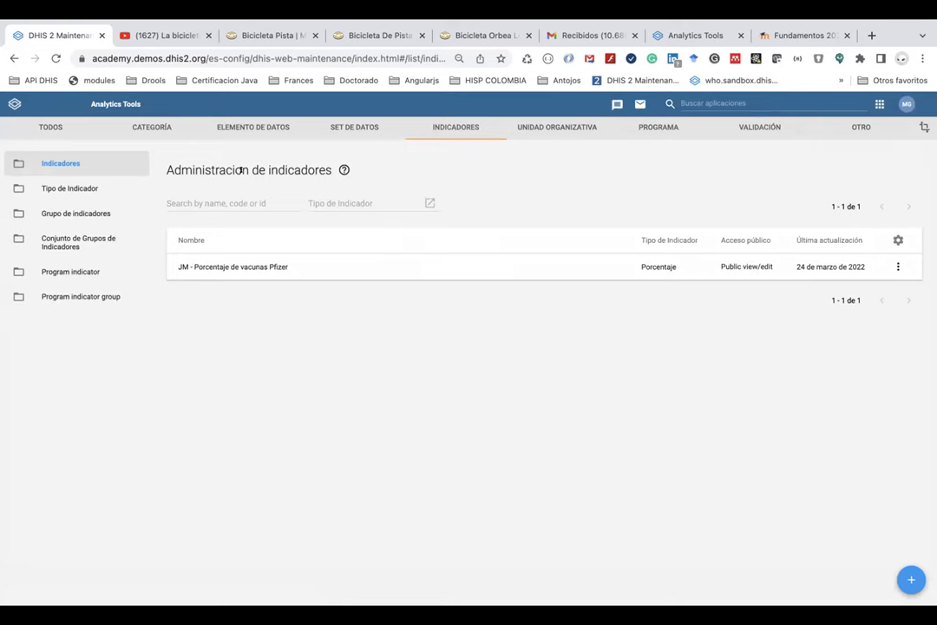
click(249, 128)
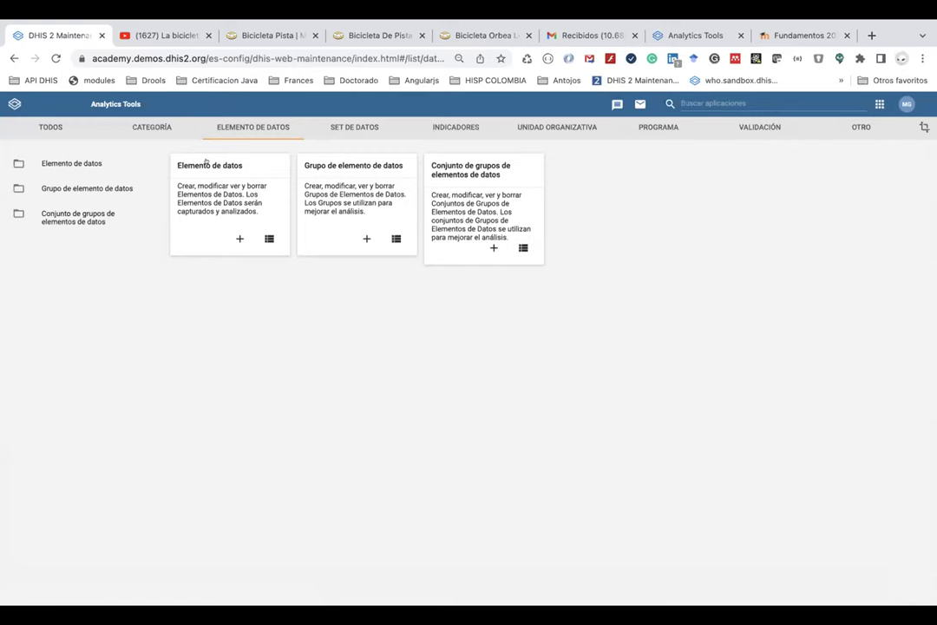
click(355, 127)
click(211, 156)
click(192, 201)
text(MG)
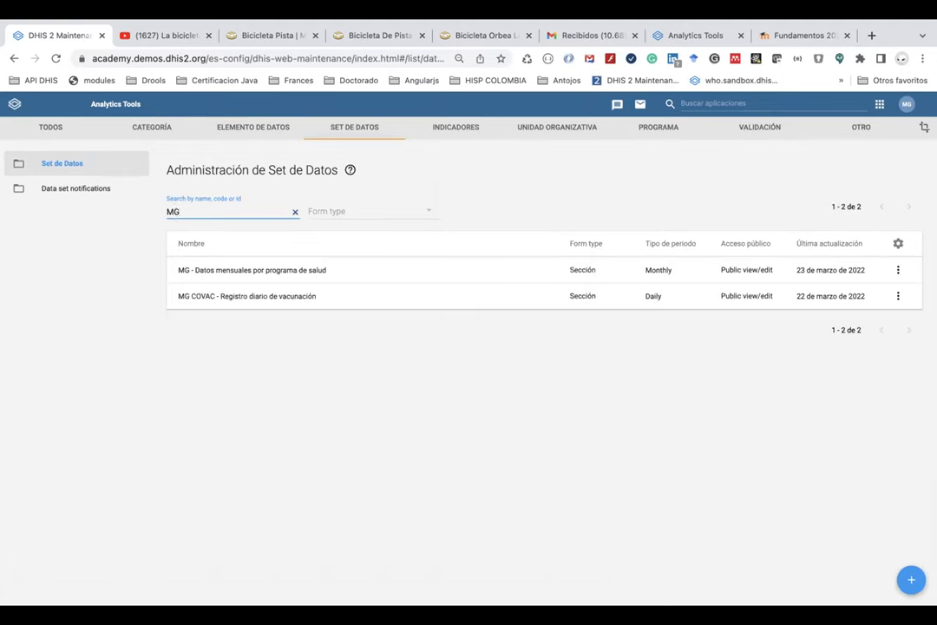
click(233, 267)
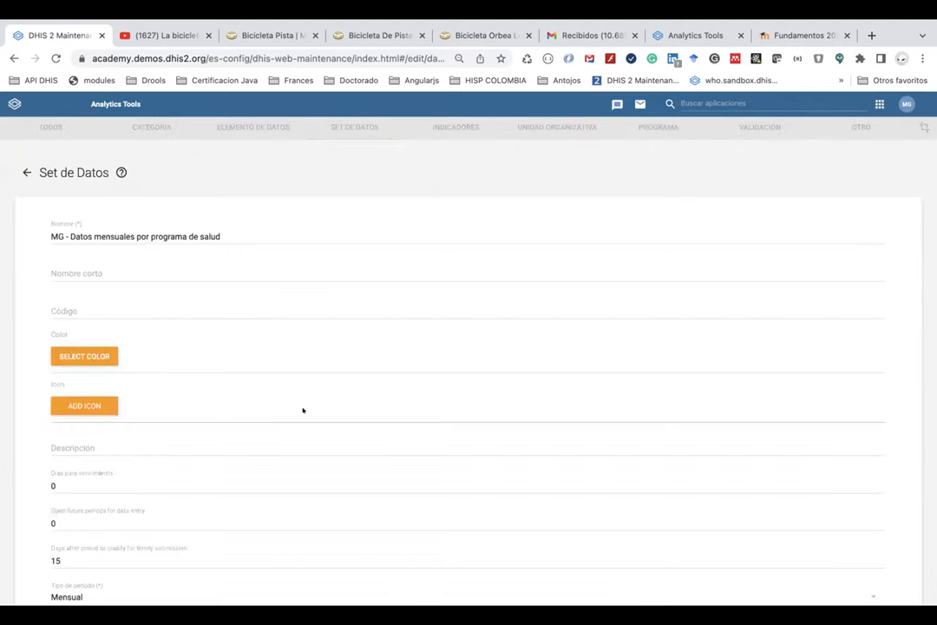
Examine the data elements assigned to the monthly health programme data set and return to the data set list without changes.
scroll(303, 409, down, 15)
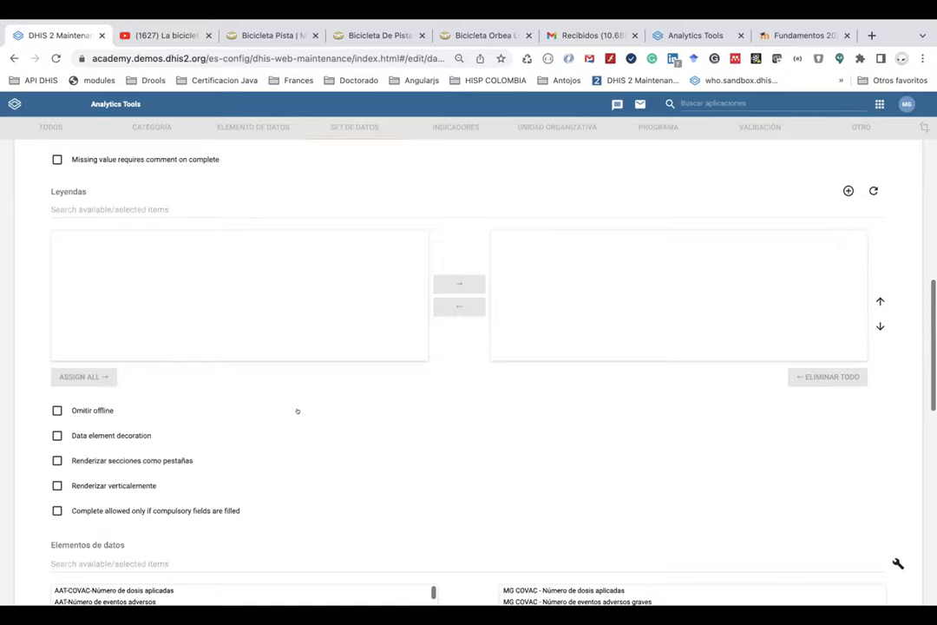
scroll(296, 411, down, 5)
scroll(303, 409, up, 1)
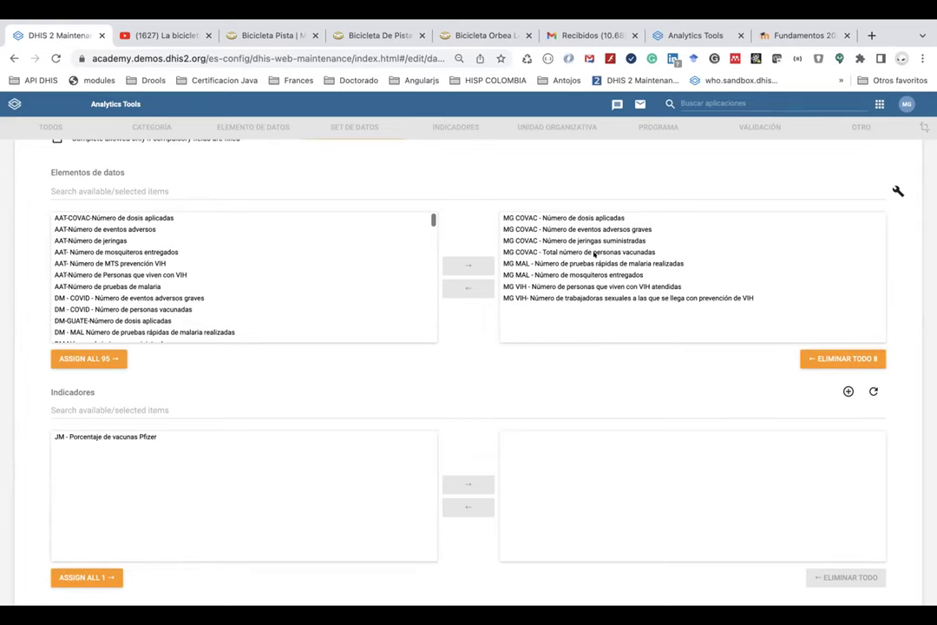
scroll(595, 255, up, 15)
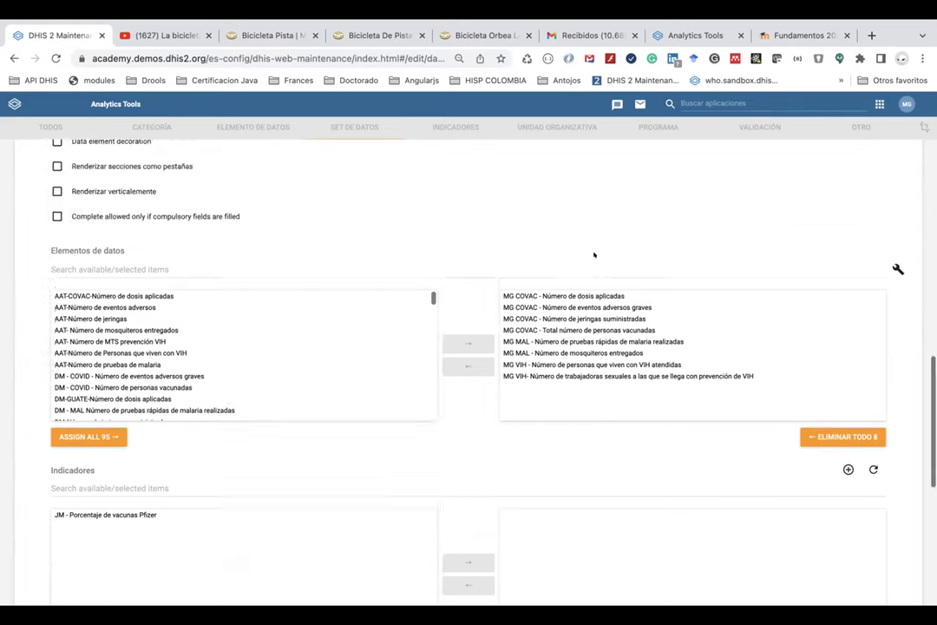
scroll(594, 255, up, 5)
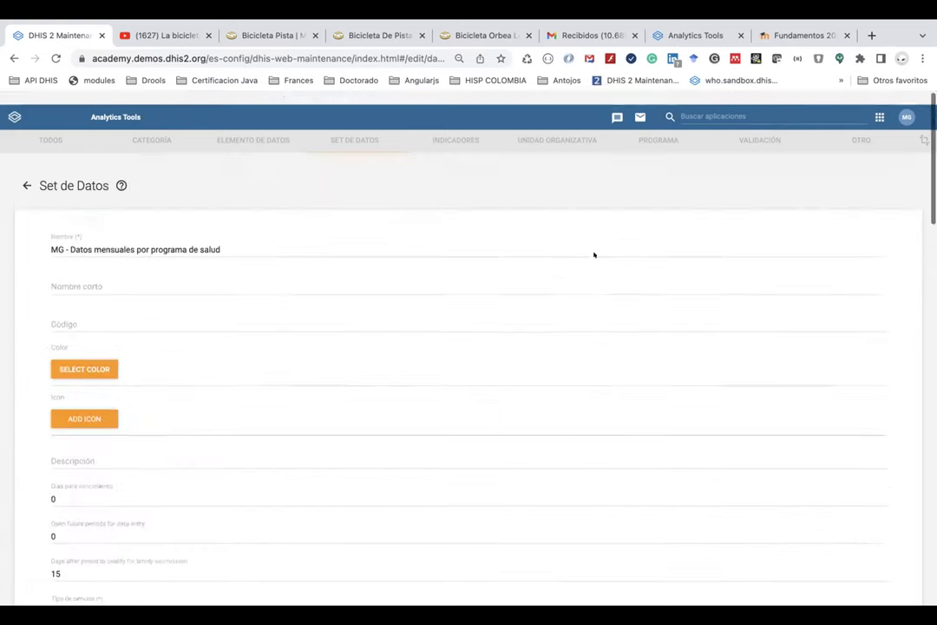
click(21, 173)
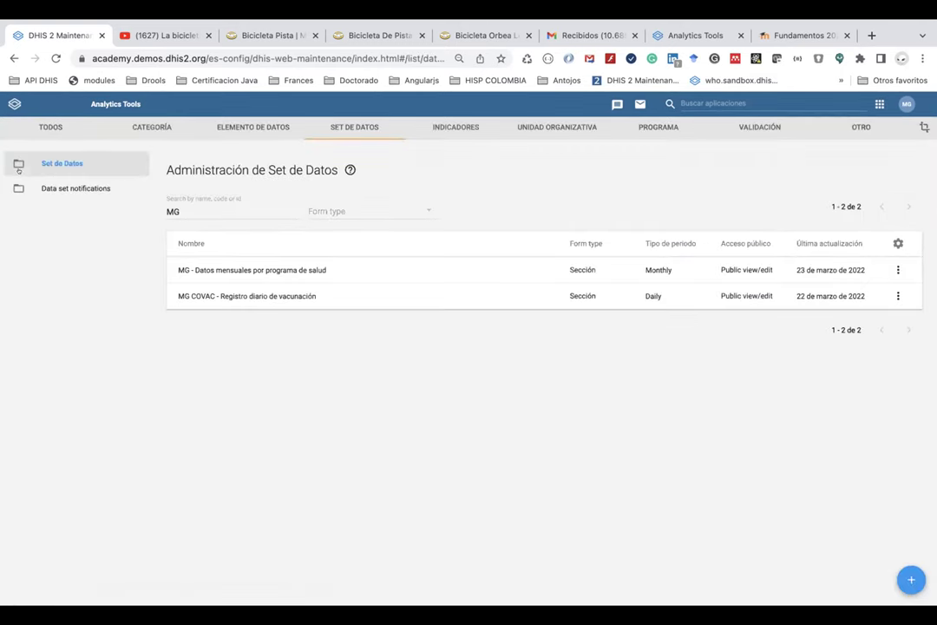
Start a new data element and name it "MG - Población objetivo mensual".
click(231, 127)
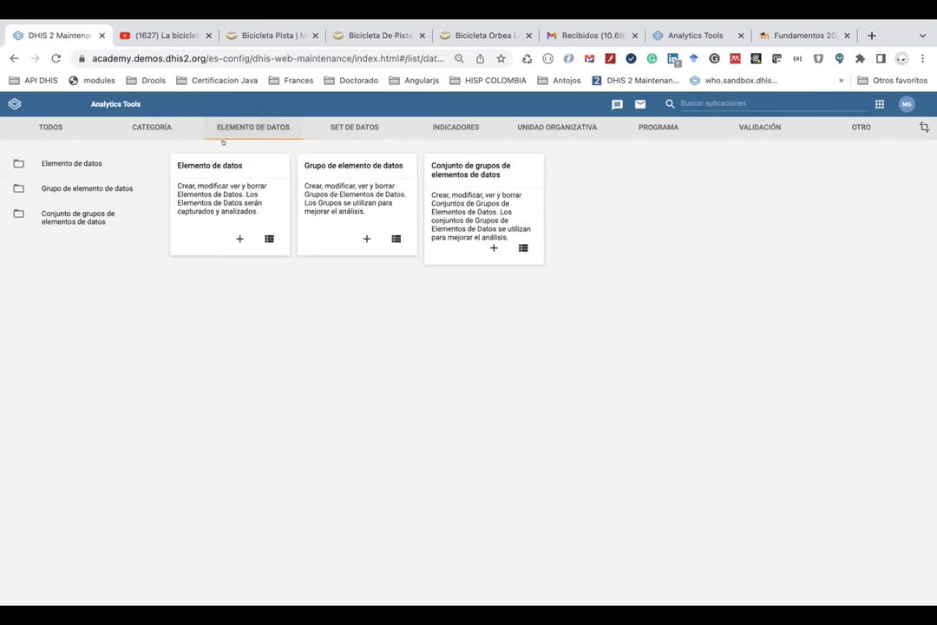
click(215, 162)
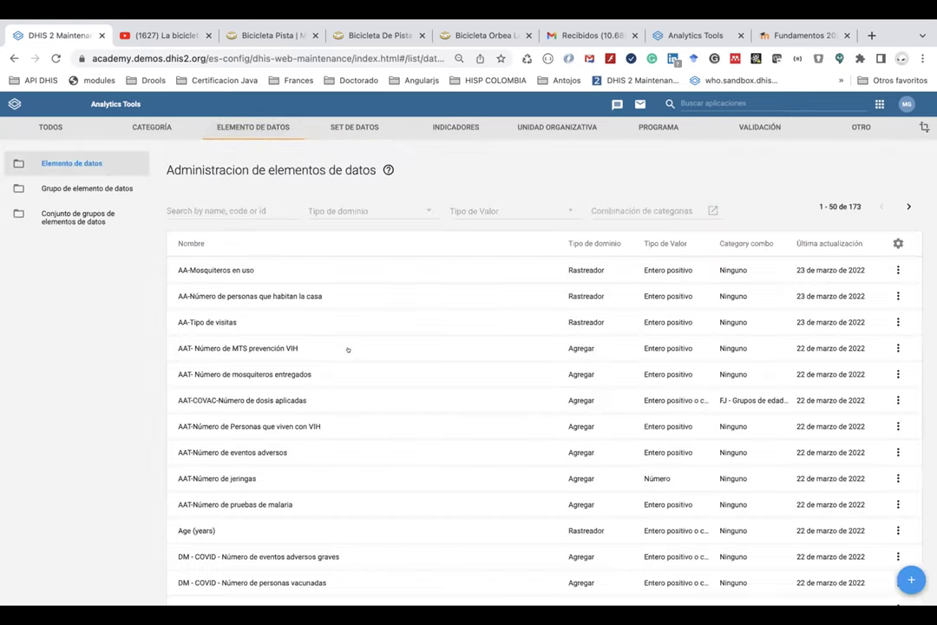
scroll(347, 350, down, 3)
click(910, 578)
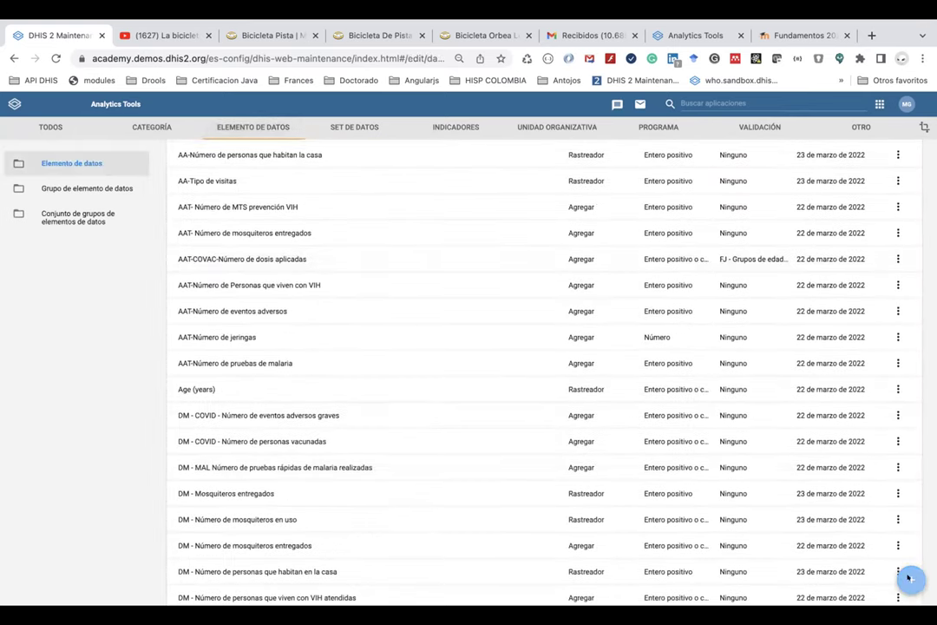
click(109, 251)
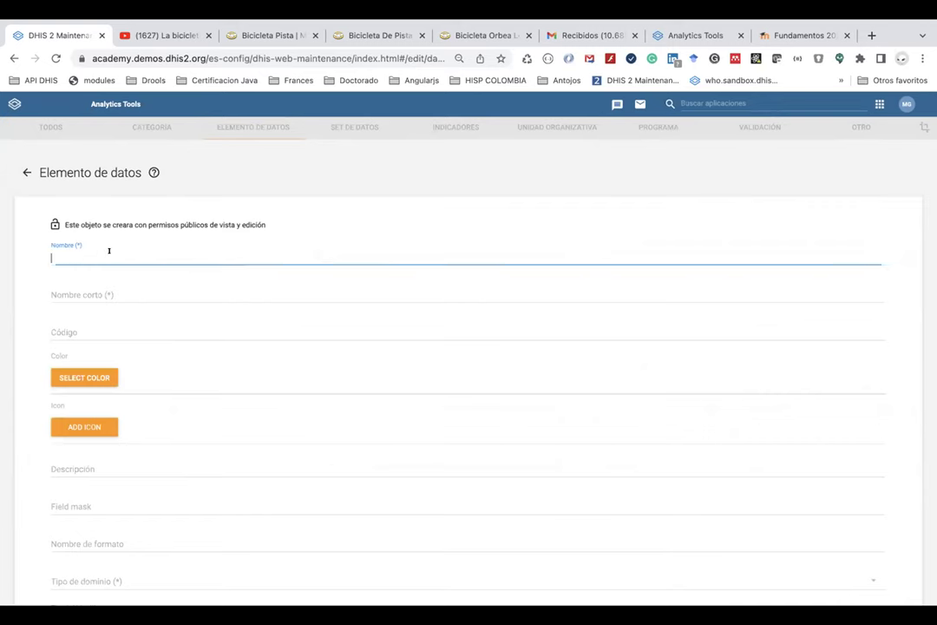
text(Po)
key(BackSpace)
key(BackSpace)
text(MG )
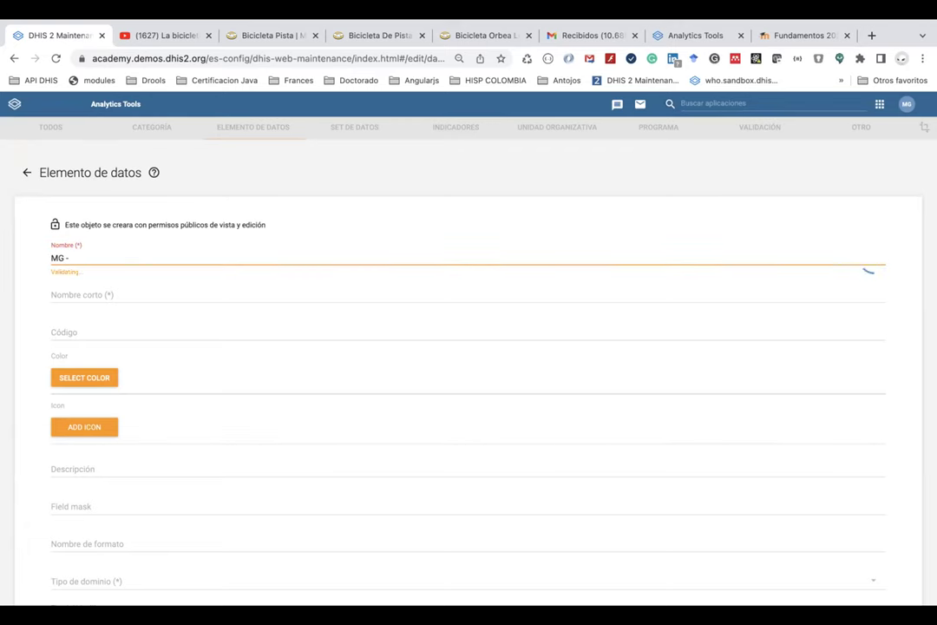
text(-)
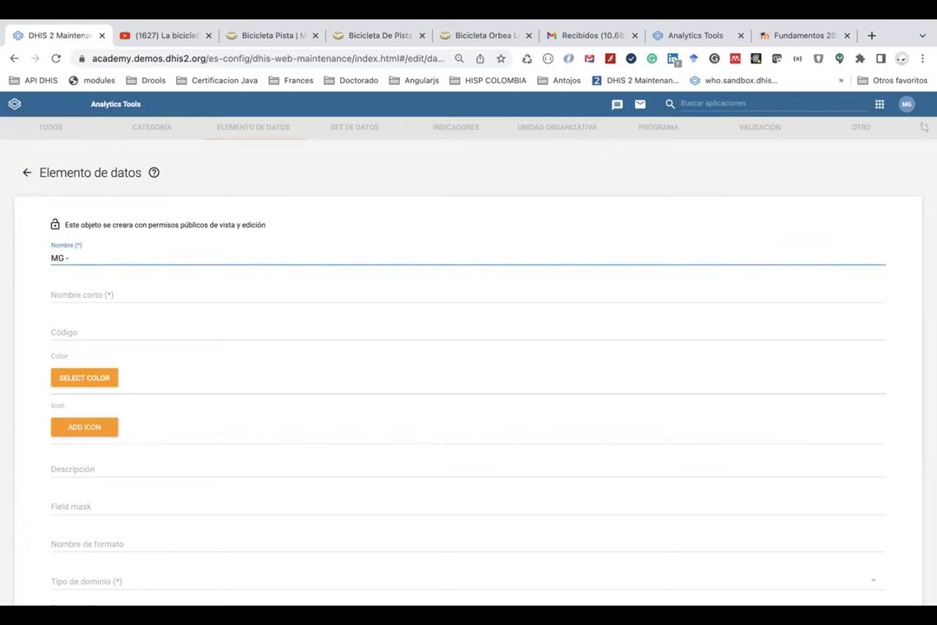
text( Pobla)
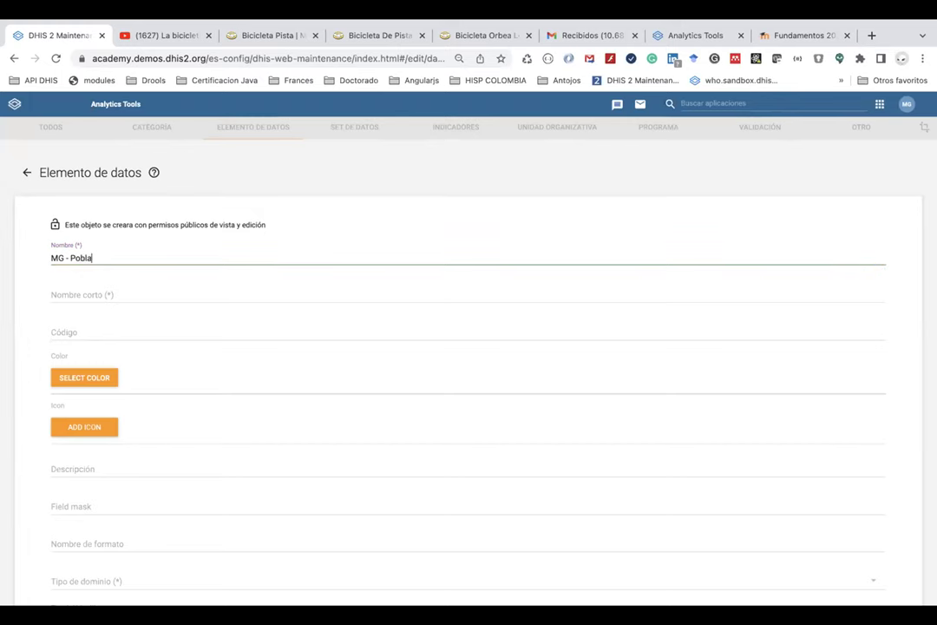
text(ción objetivo mensual)
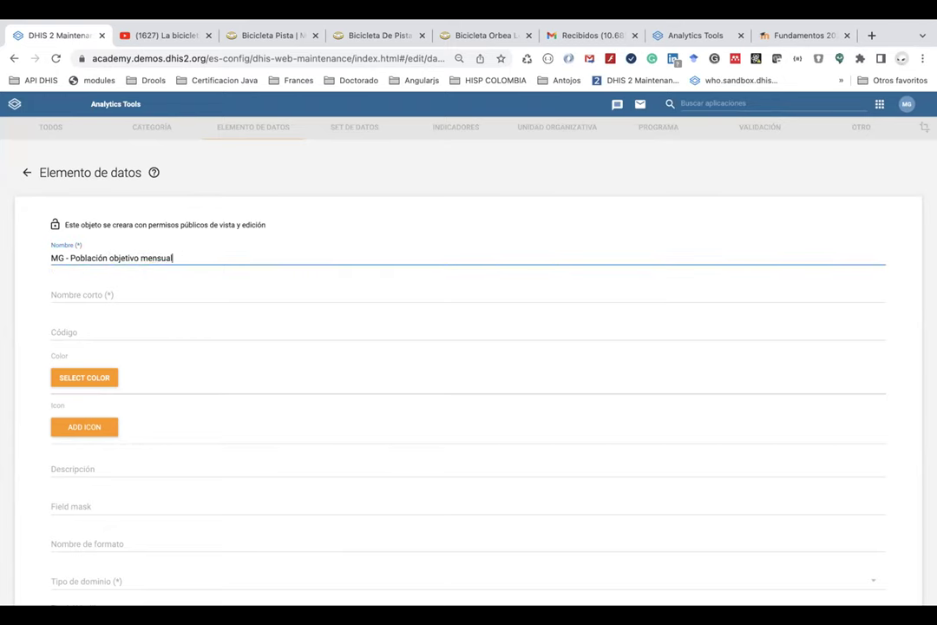
Reuse the full name "MG - Población objetivo mensual" as the data element's short name.
double_click(188, 252)
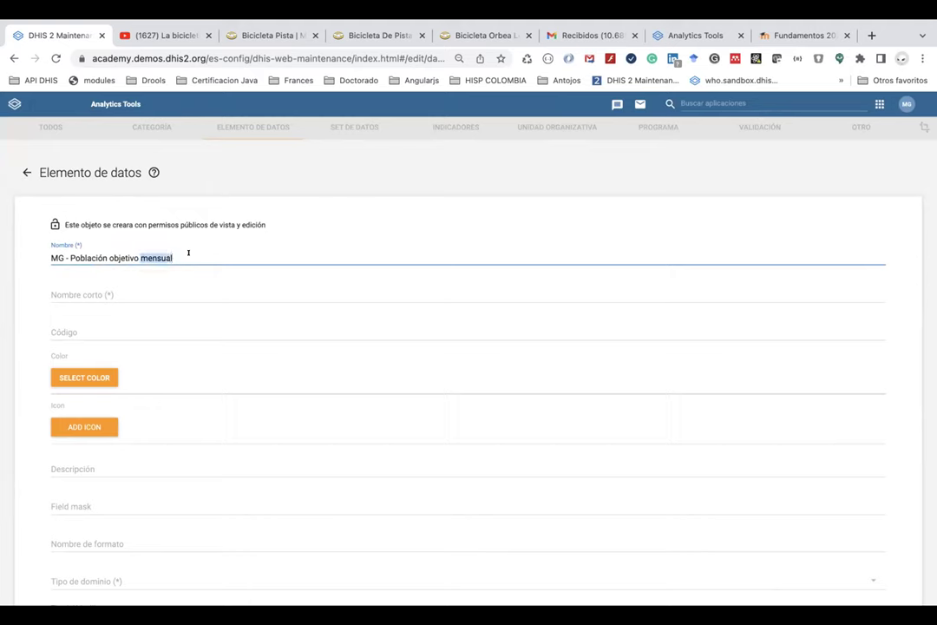
click(129, 287)
text(MG - Población objetivo mensual)
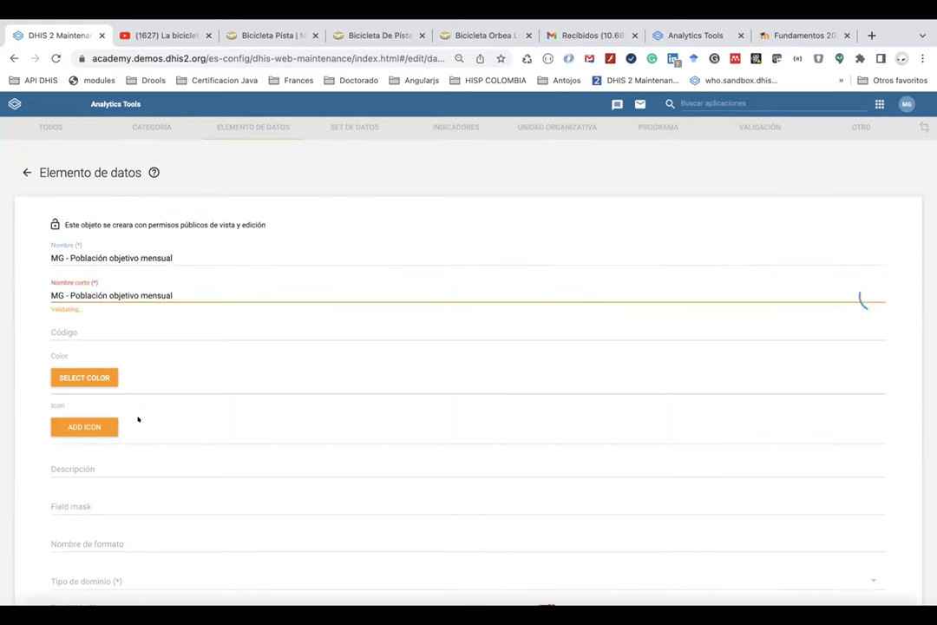
Set the data element's domain type to Agregar and its value type to Entero positivo, and save it.
scroll(137, 420, down, 1)
scroll(137, 419, down, 3)
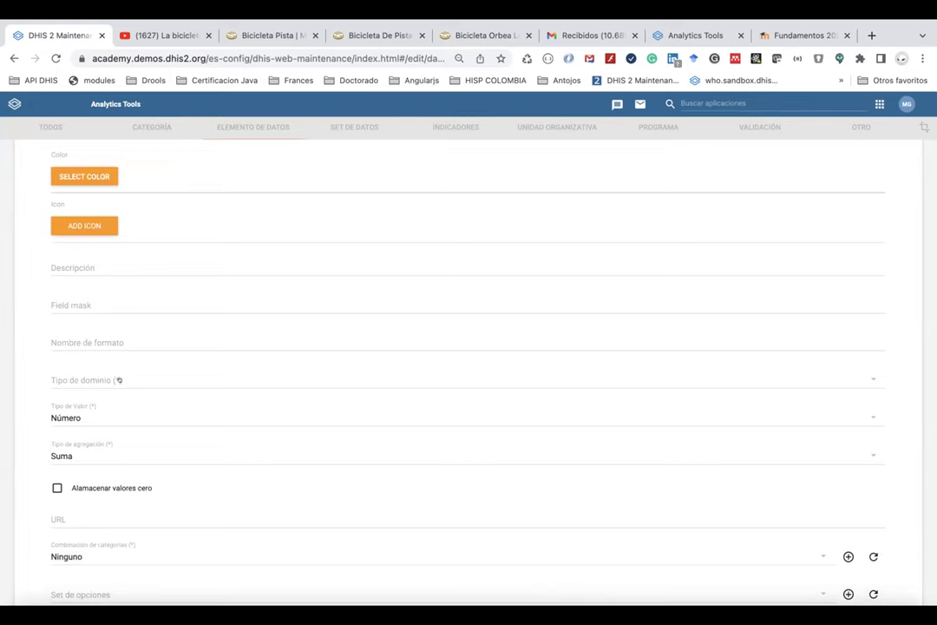
click(119, 379)
click(118, 373)
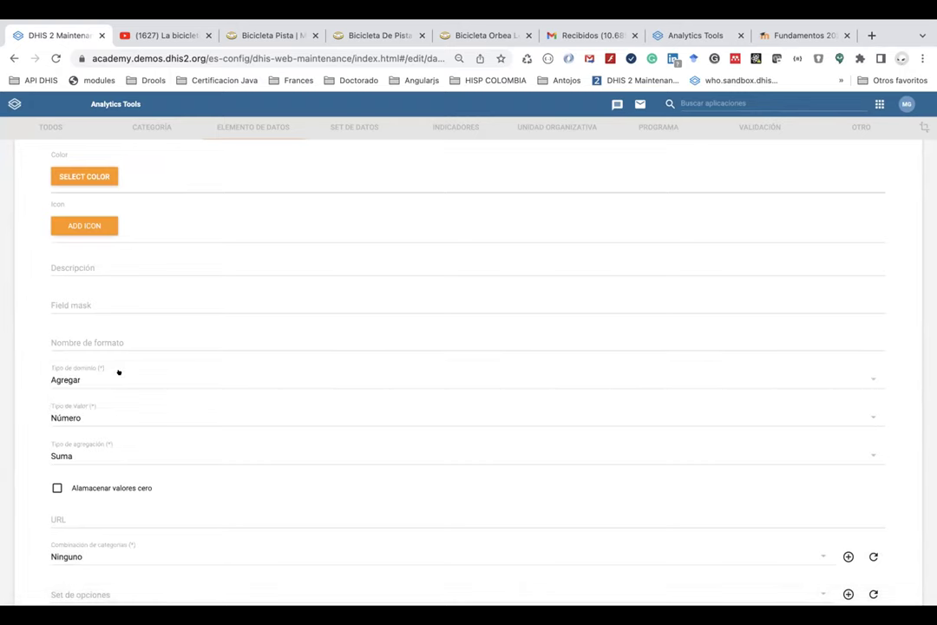
click(87, 415)
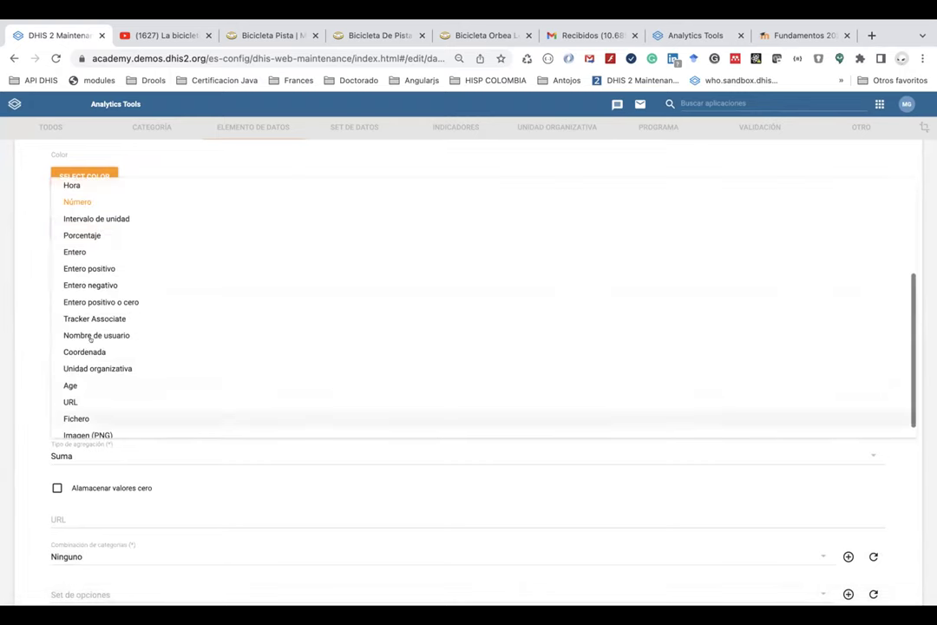
click(111, 274)
scroll(96, 493, down, 1)
scroll(95, 493, down, 3)
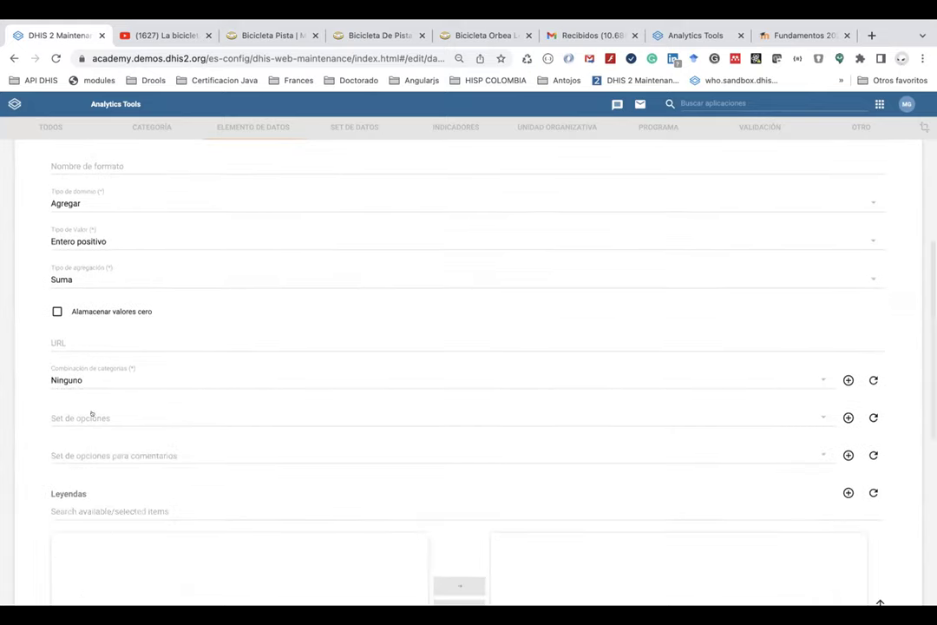
scroll(97, 389, down, 5)
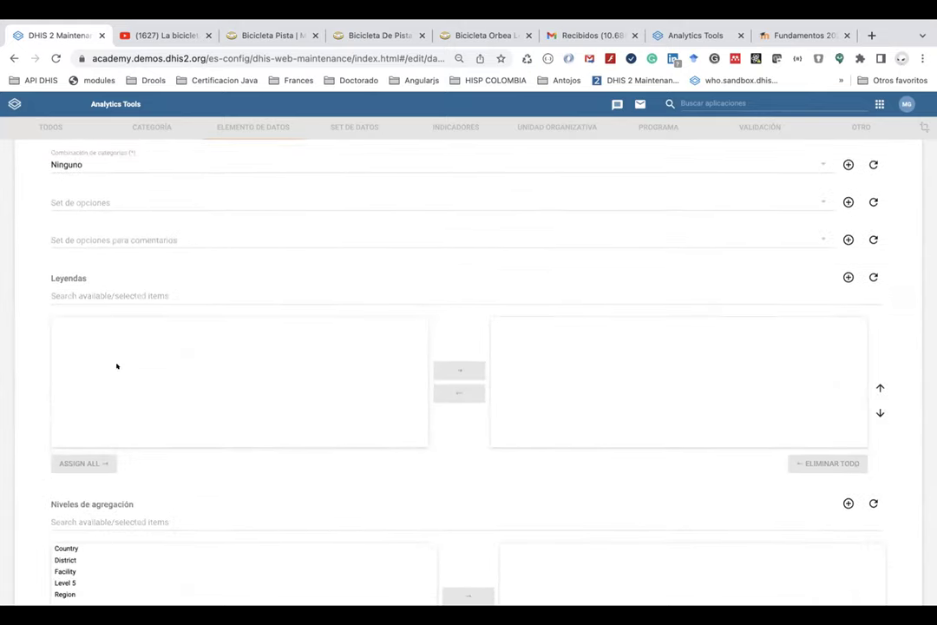
scroll(116, 366, down, 5)
click(89, 518)
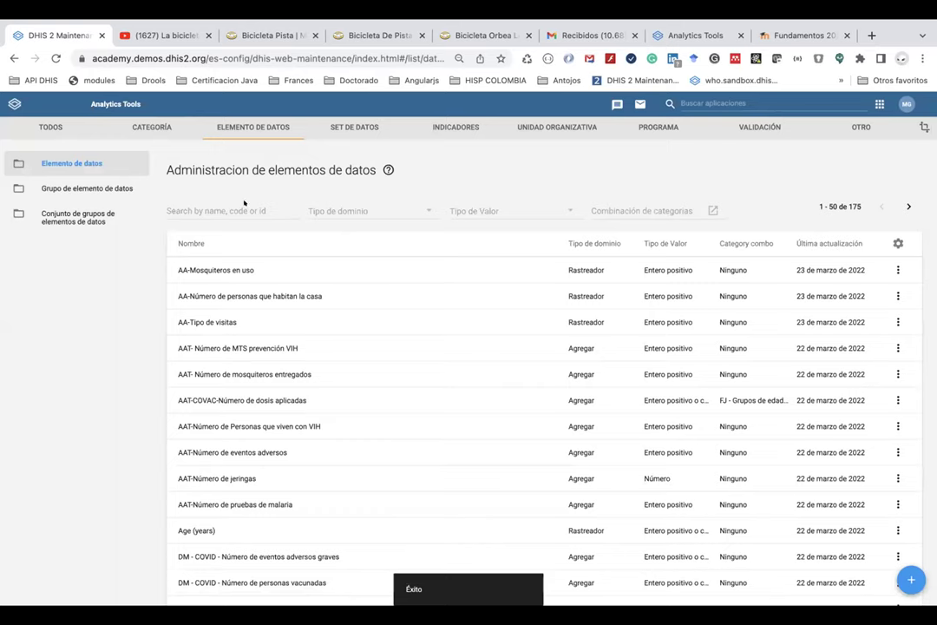
Filter the data sets by MG and open "MG - Datos mensuales por programa de salud" for editing.
click(349, 127)
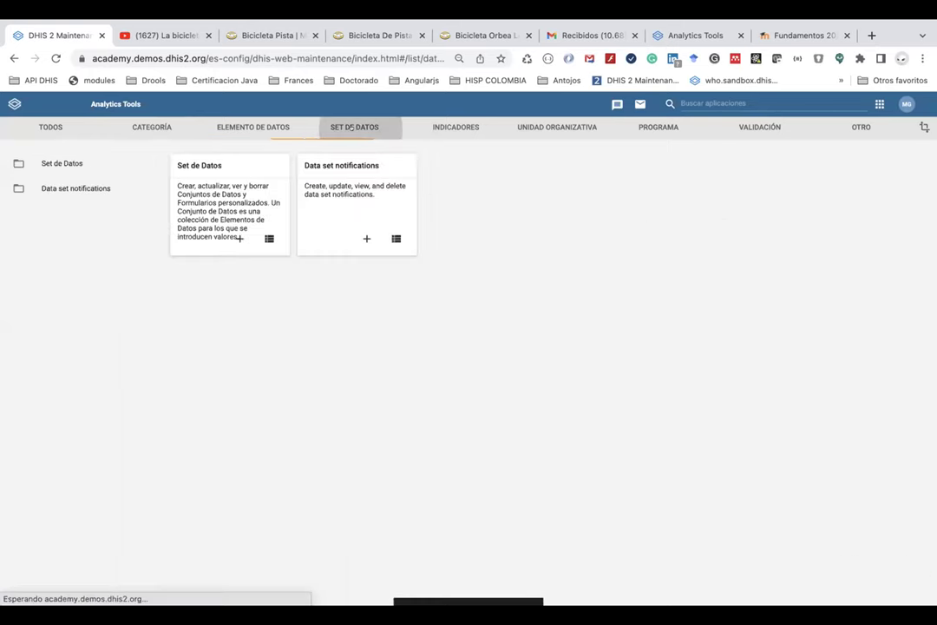
click(227, 161)
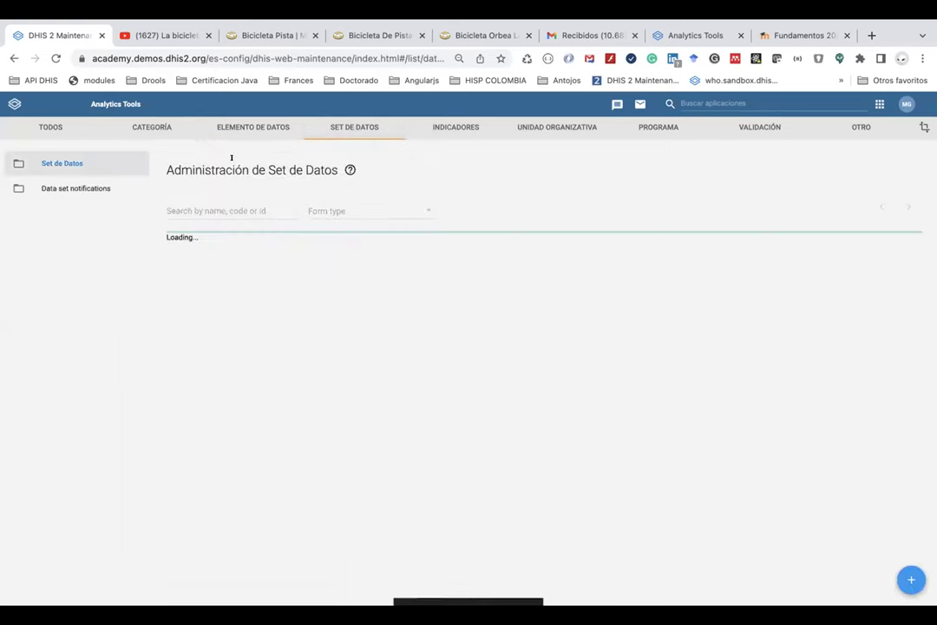
click(220, 211)
text(MG)
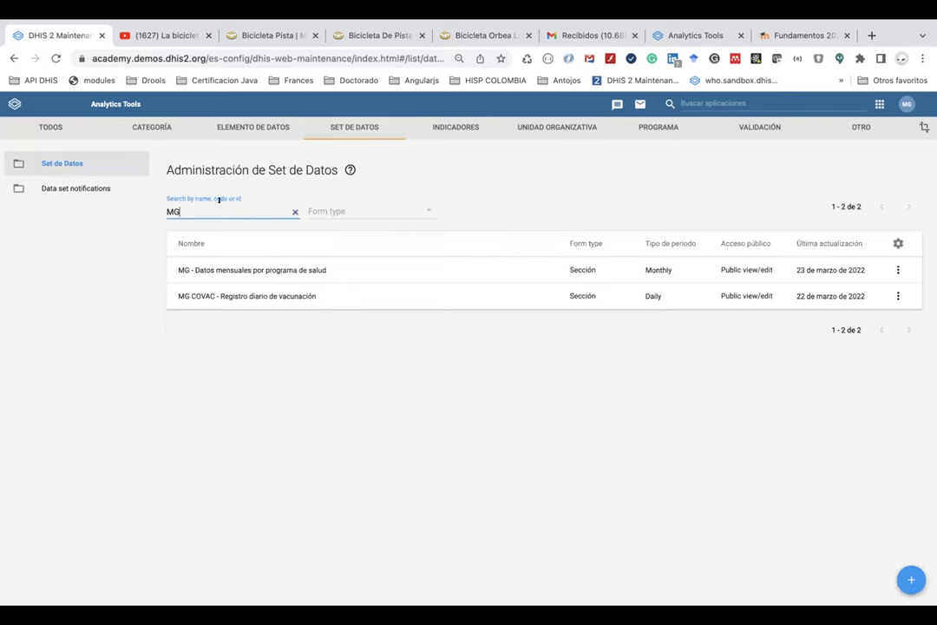
click(280, 269)
Assign the data element "MG - Población objetivo mensual" to the data set, filtering the available elements by MG, and save the data set.
scroll(281, 368, down, 12)
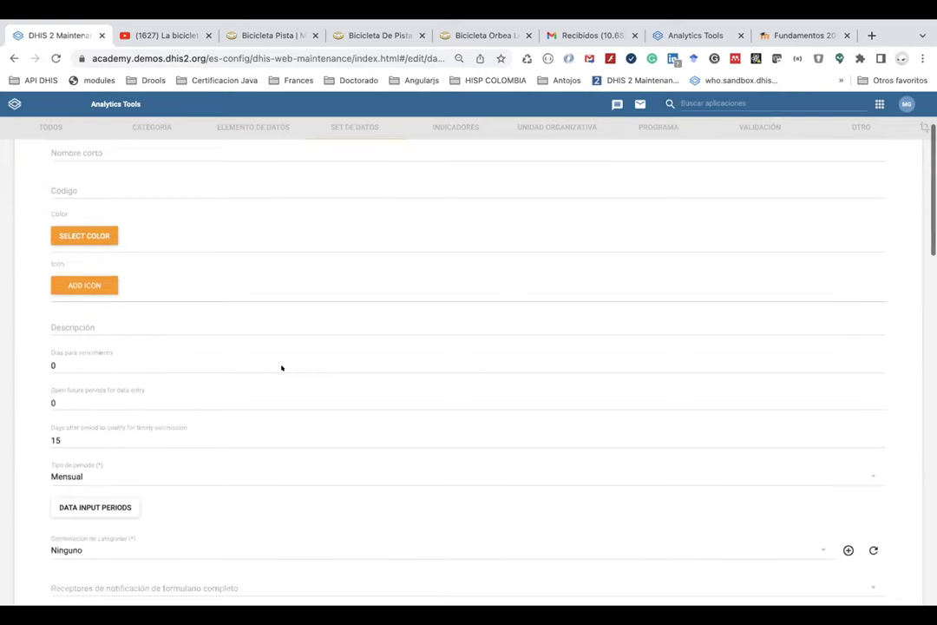
scroll(277, 368, down, 2)
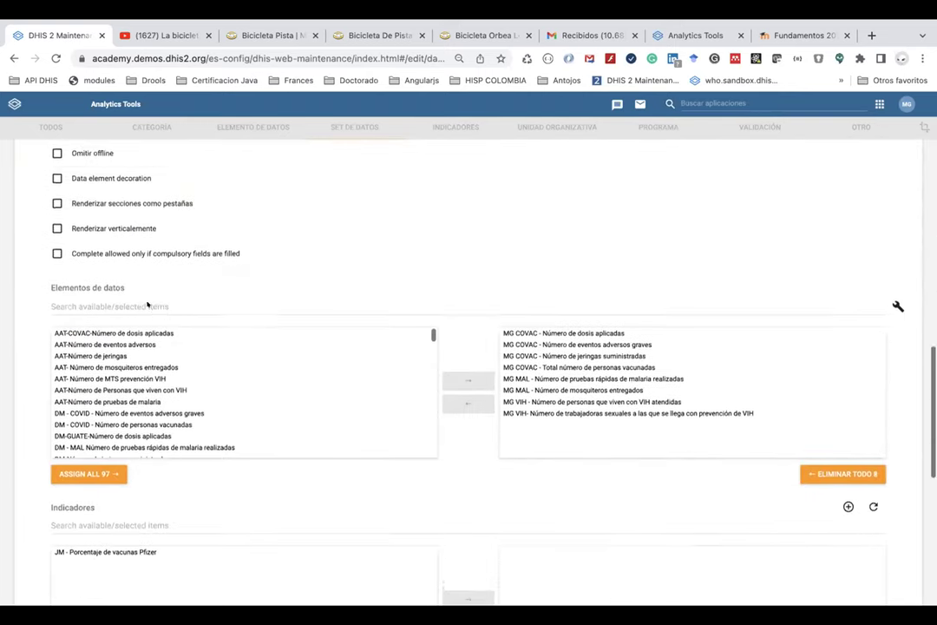
click(119, 278)
text(MG)
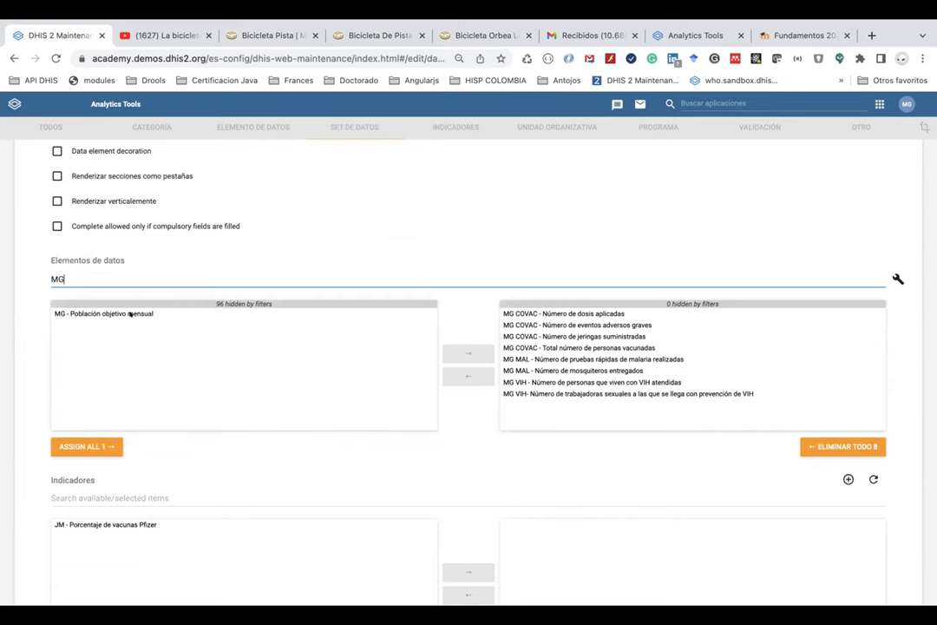
double_click(130, 314)
scroll(274, 449, down, 4)
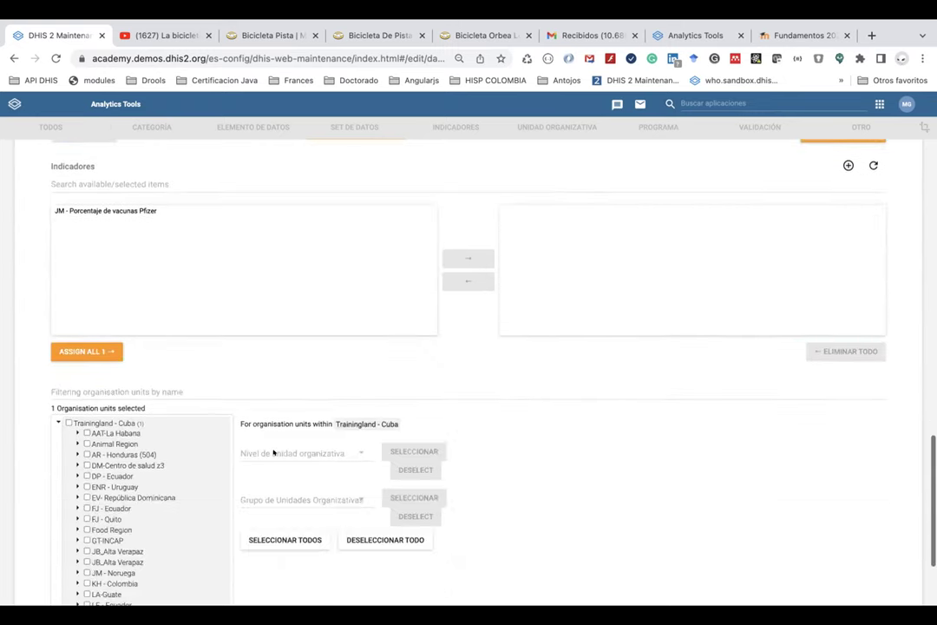
scroll(273, 452, down, 2)
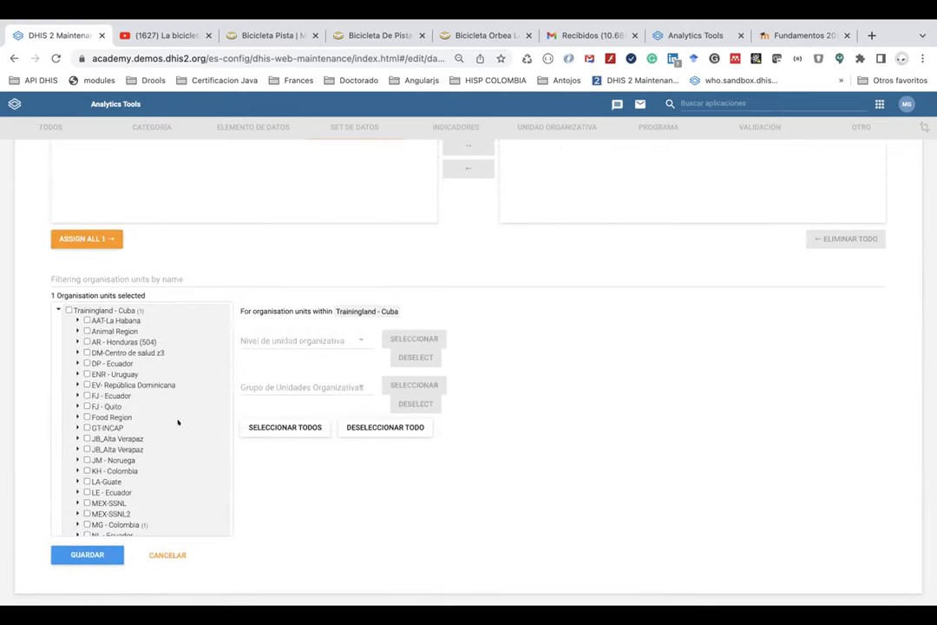
scroll(99, 461, down, 5)
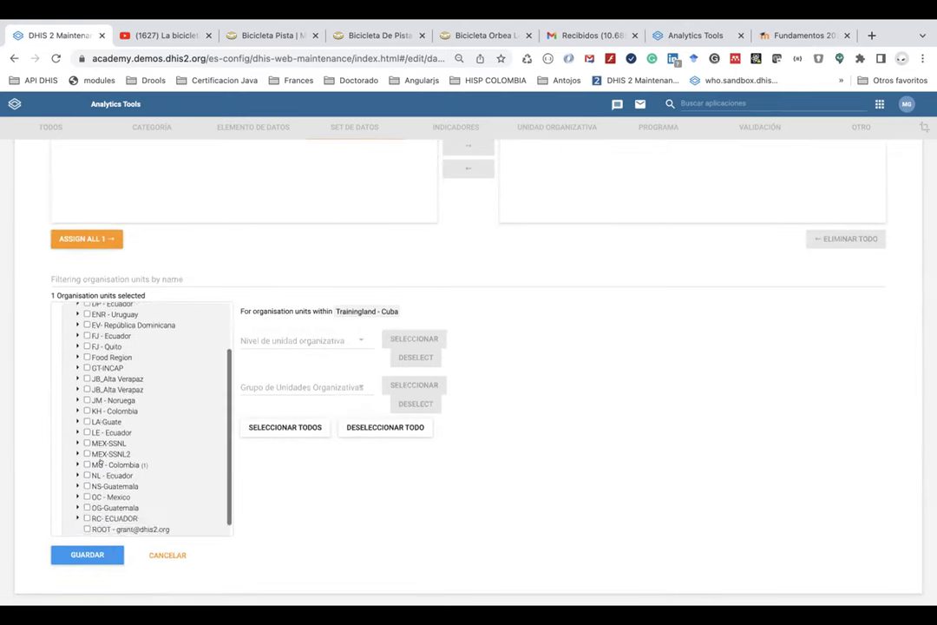
click(79, 521)
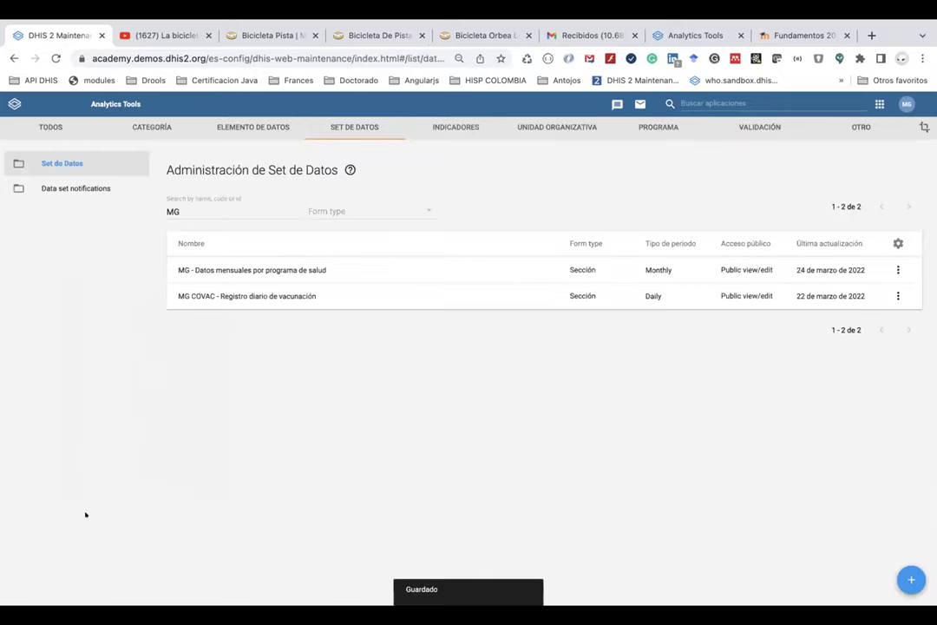